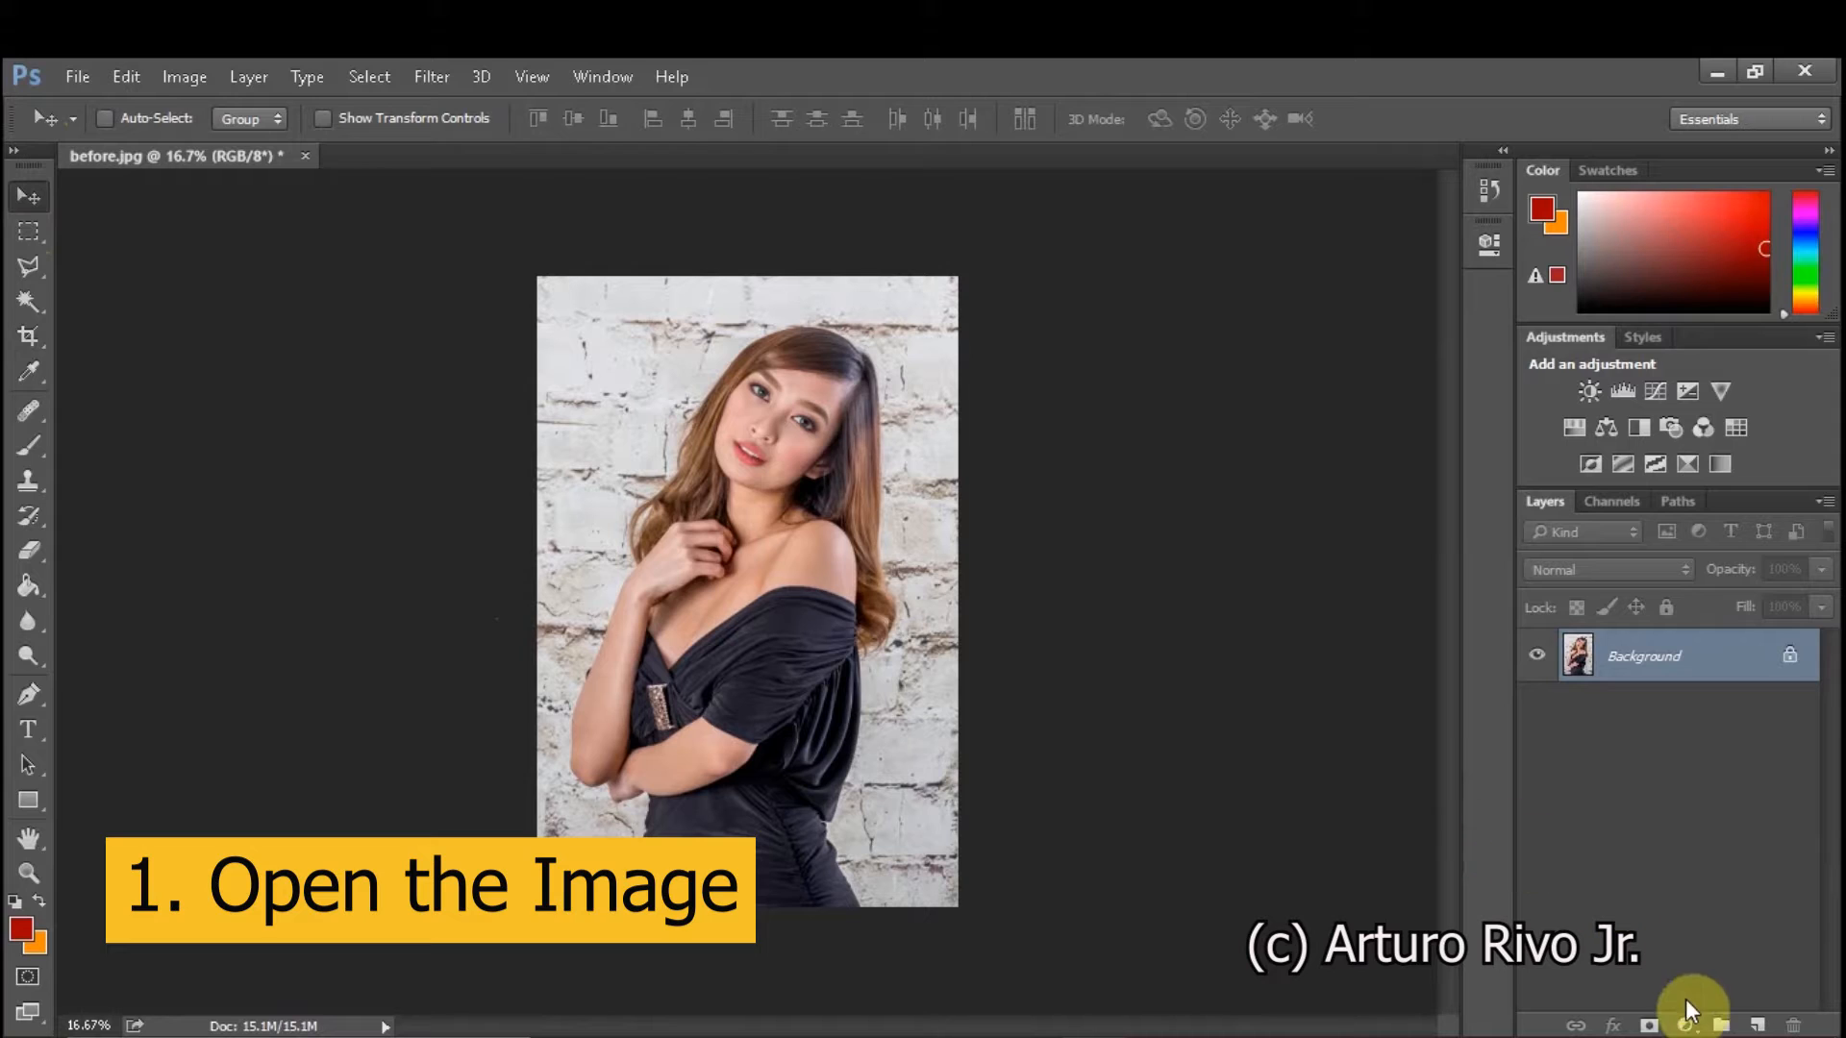
Add a Solid Color fill layer above the photo in blue #0d21e7 and set its blend mode to Exclusion.
click(1684, 1026)
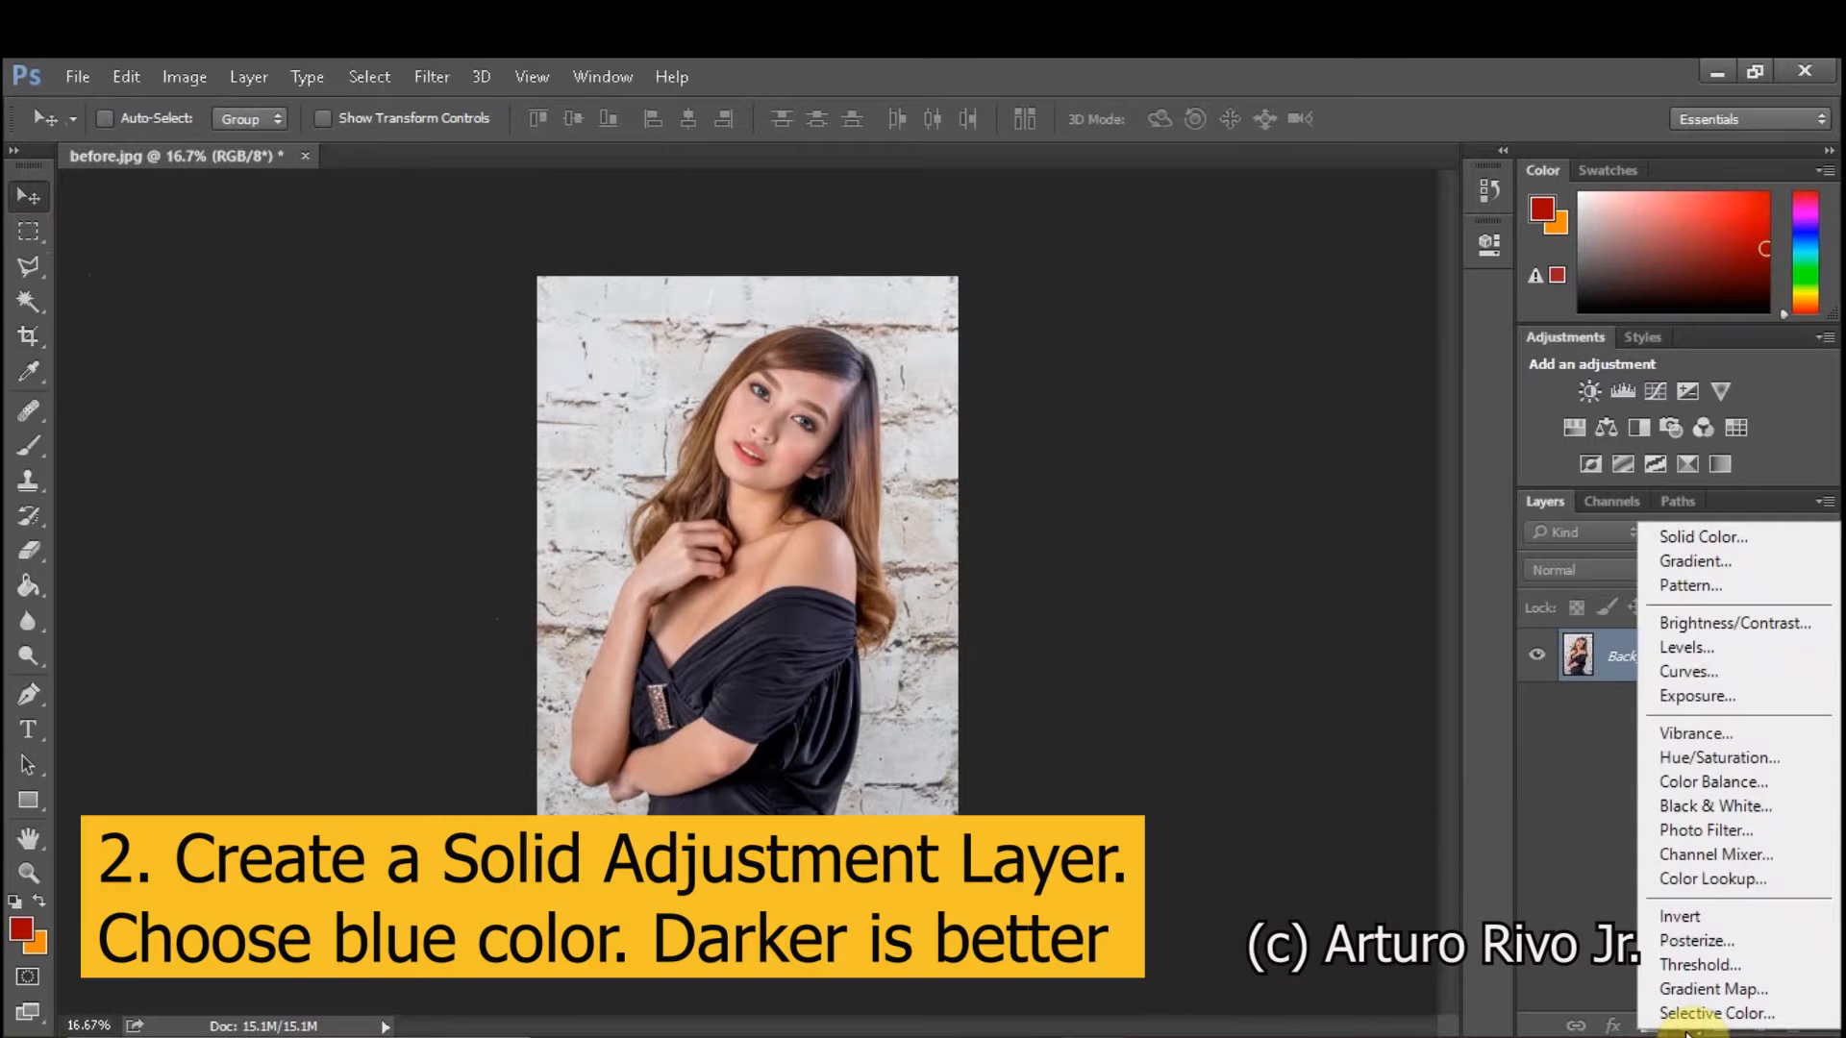
click(1715, 534)
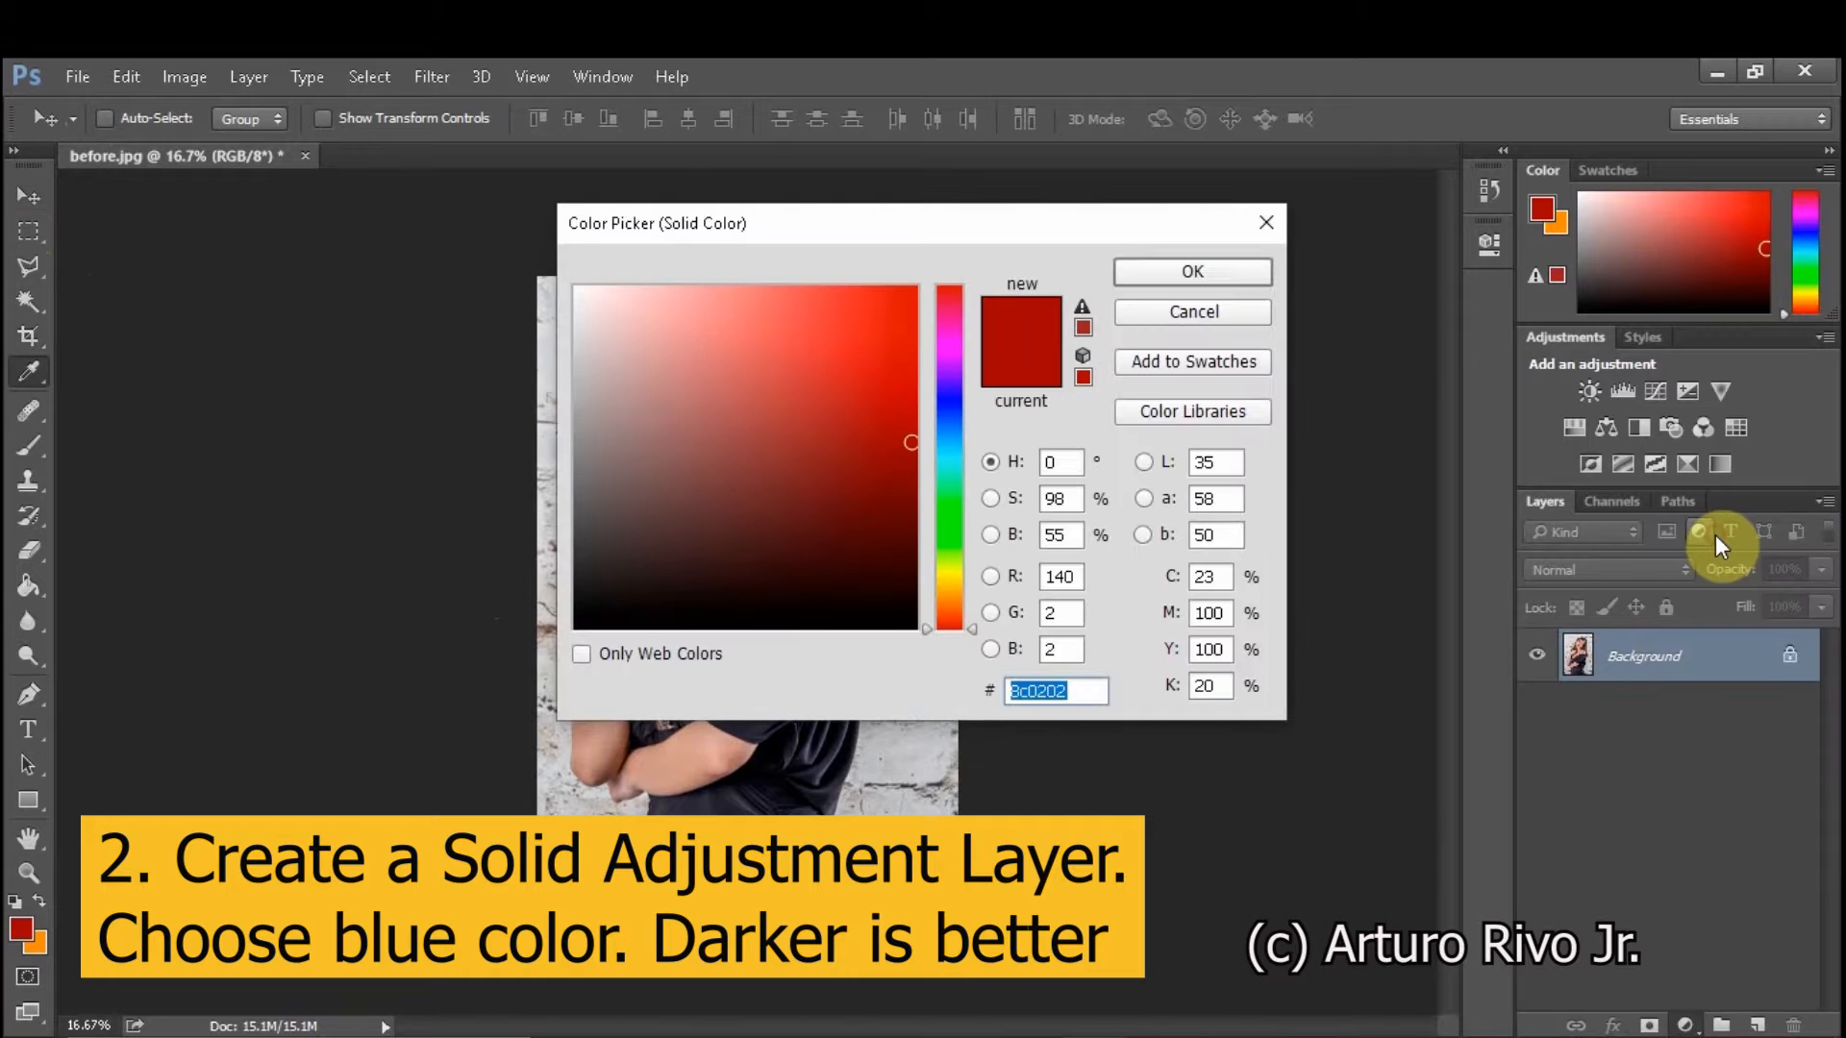
drag(1019, 235, 1486, 239)
click(1543, 702)
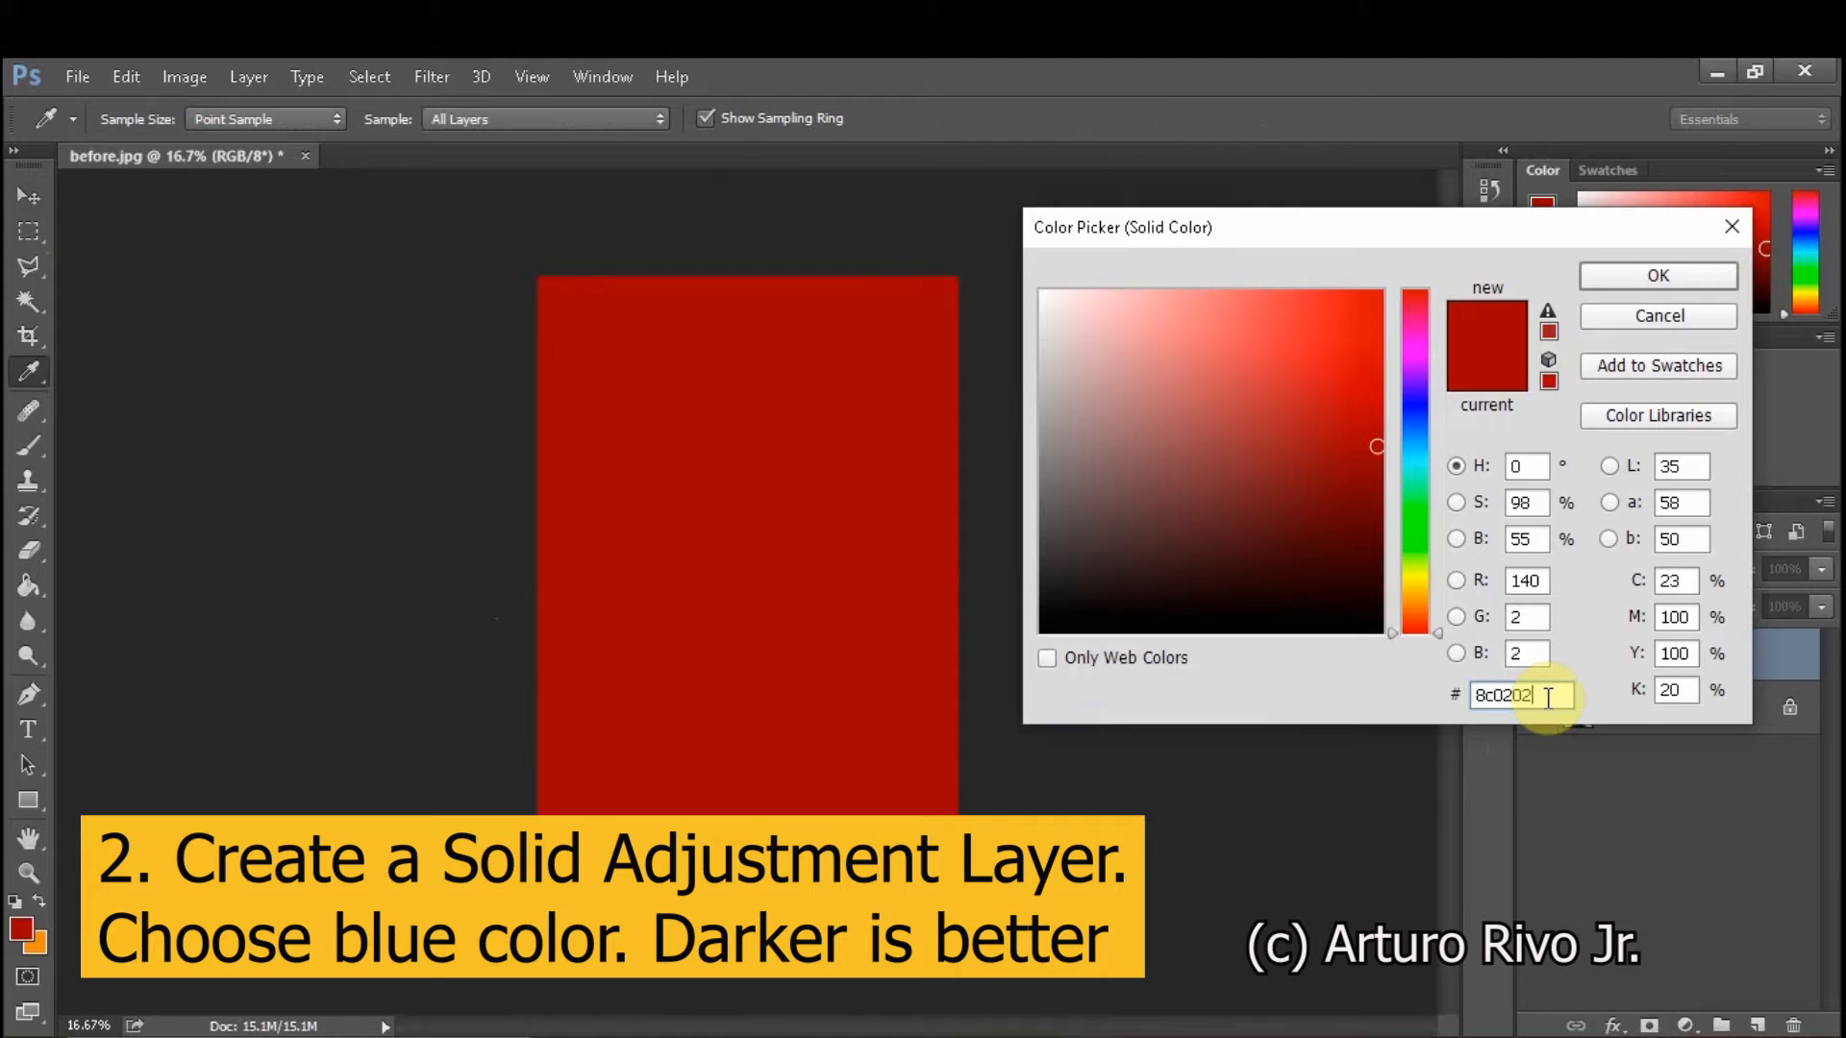
key(BackSpace)
key(BackSpace)
key(BackSpace)
key(BackSpace)
key(BackSpace)
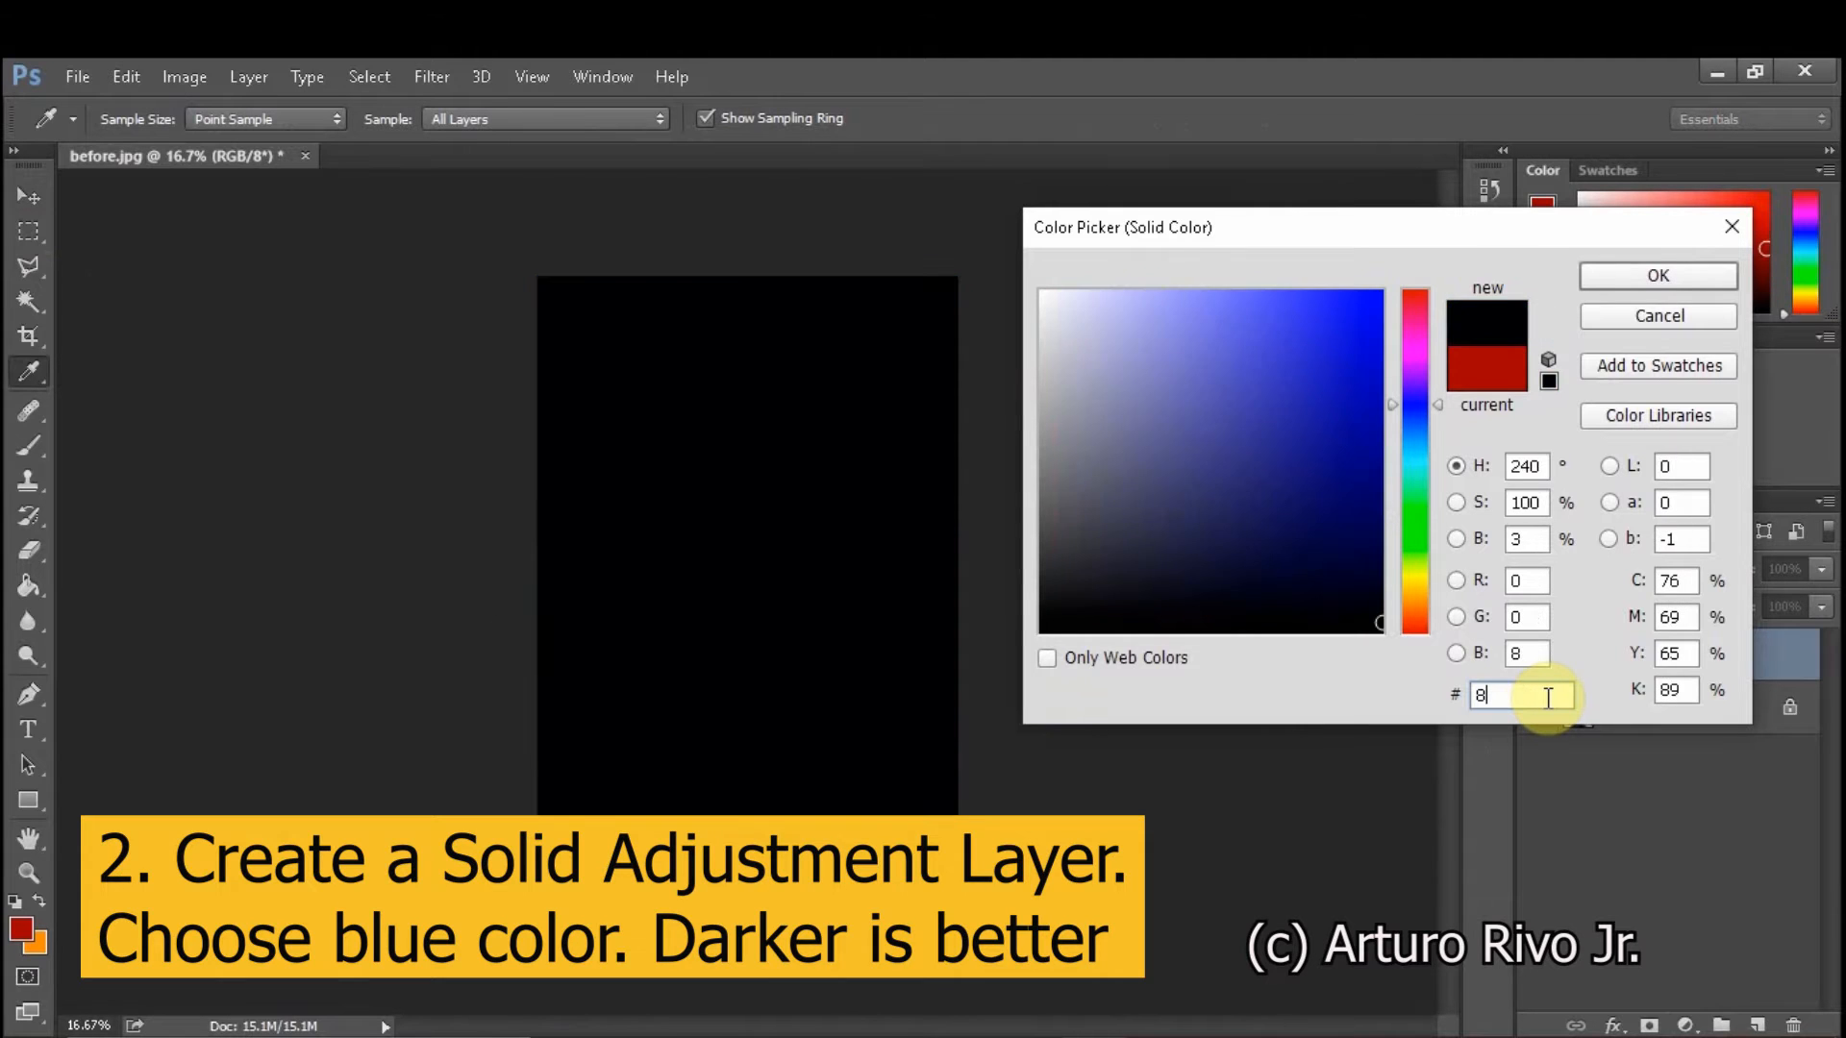
key(BackSpace)
text(0)
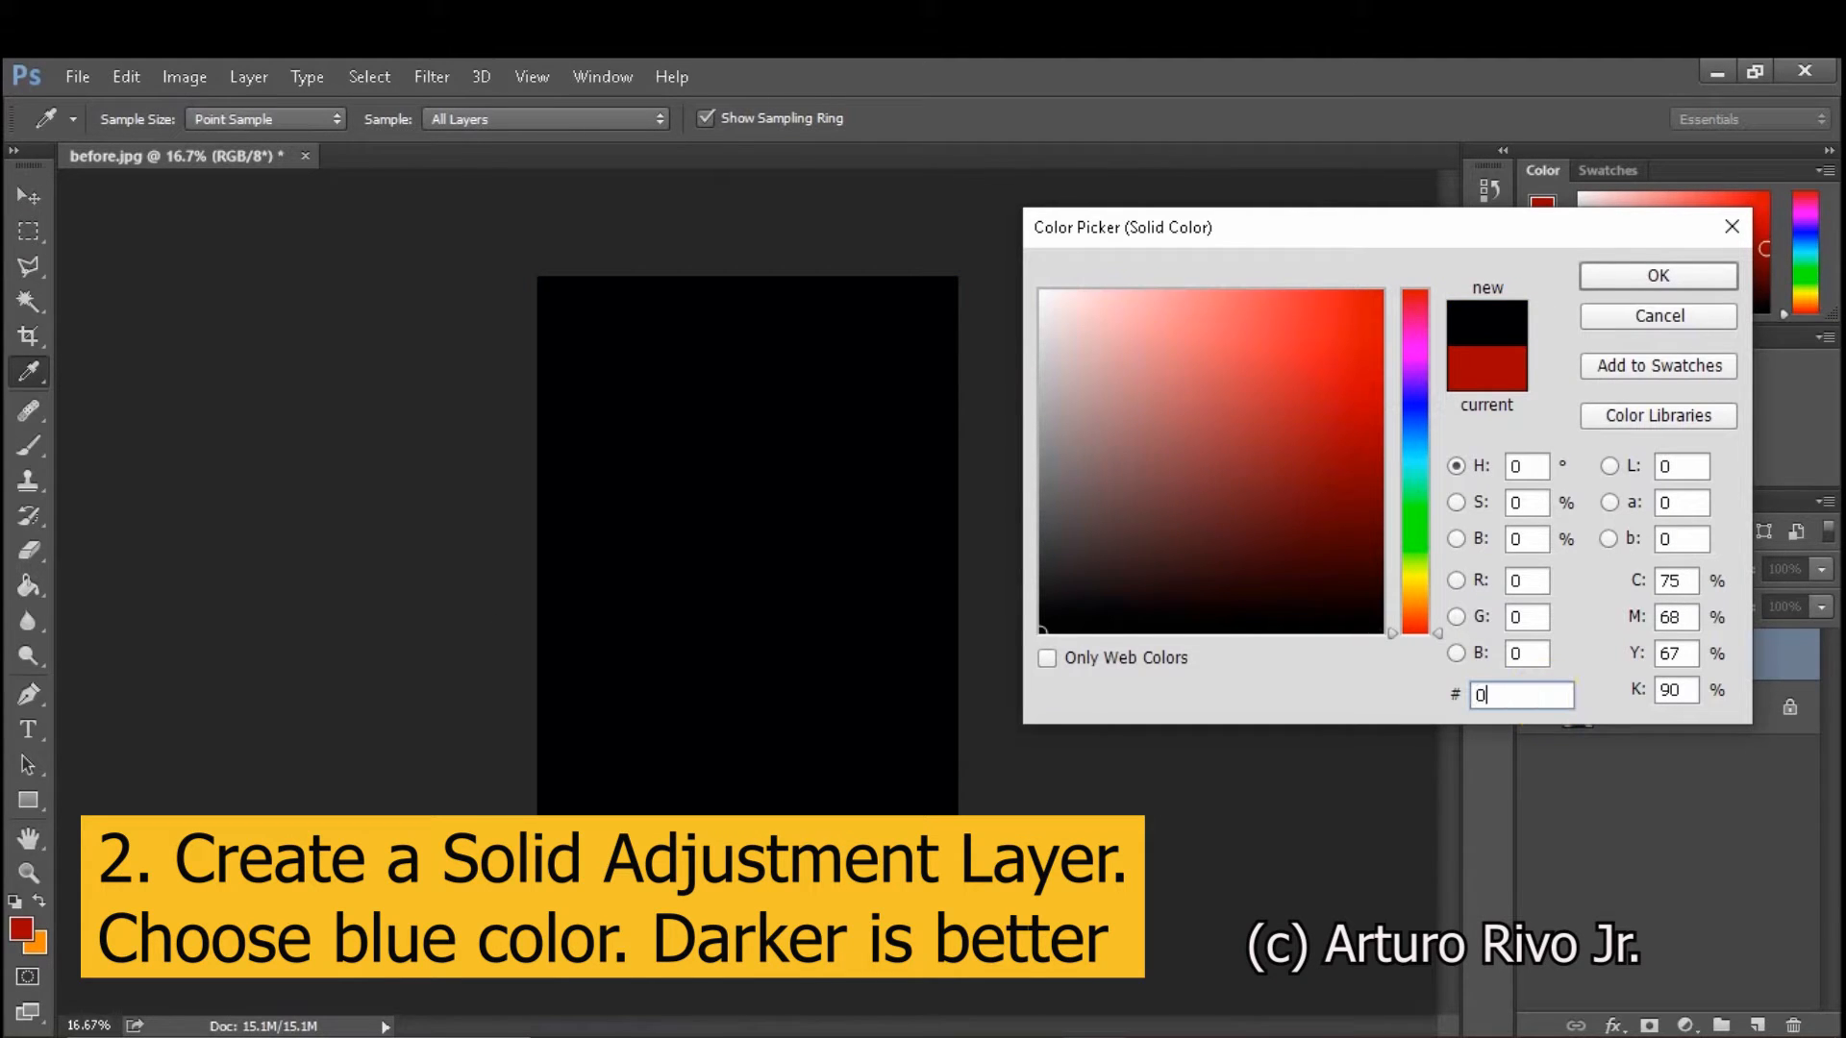
text(d)
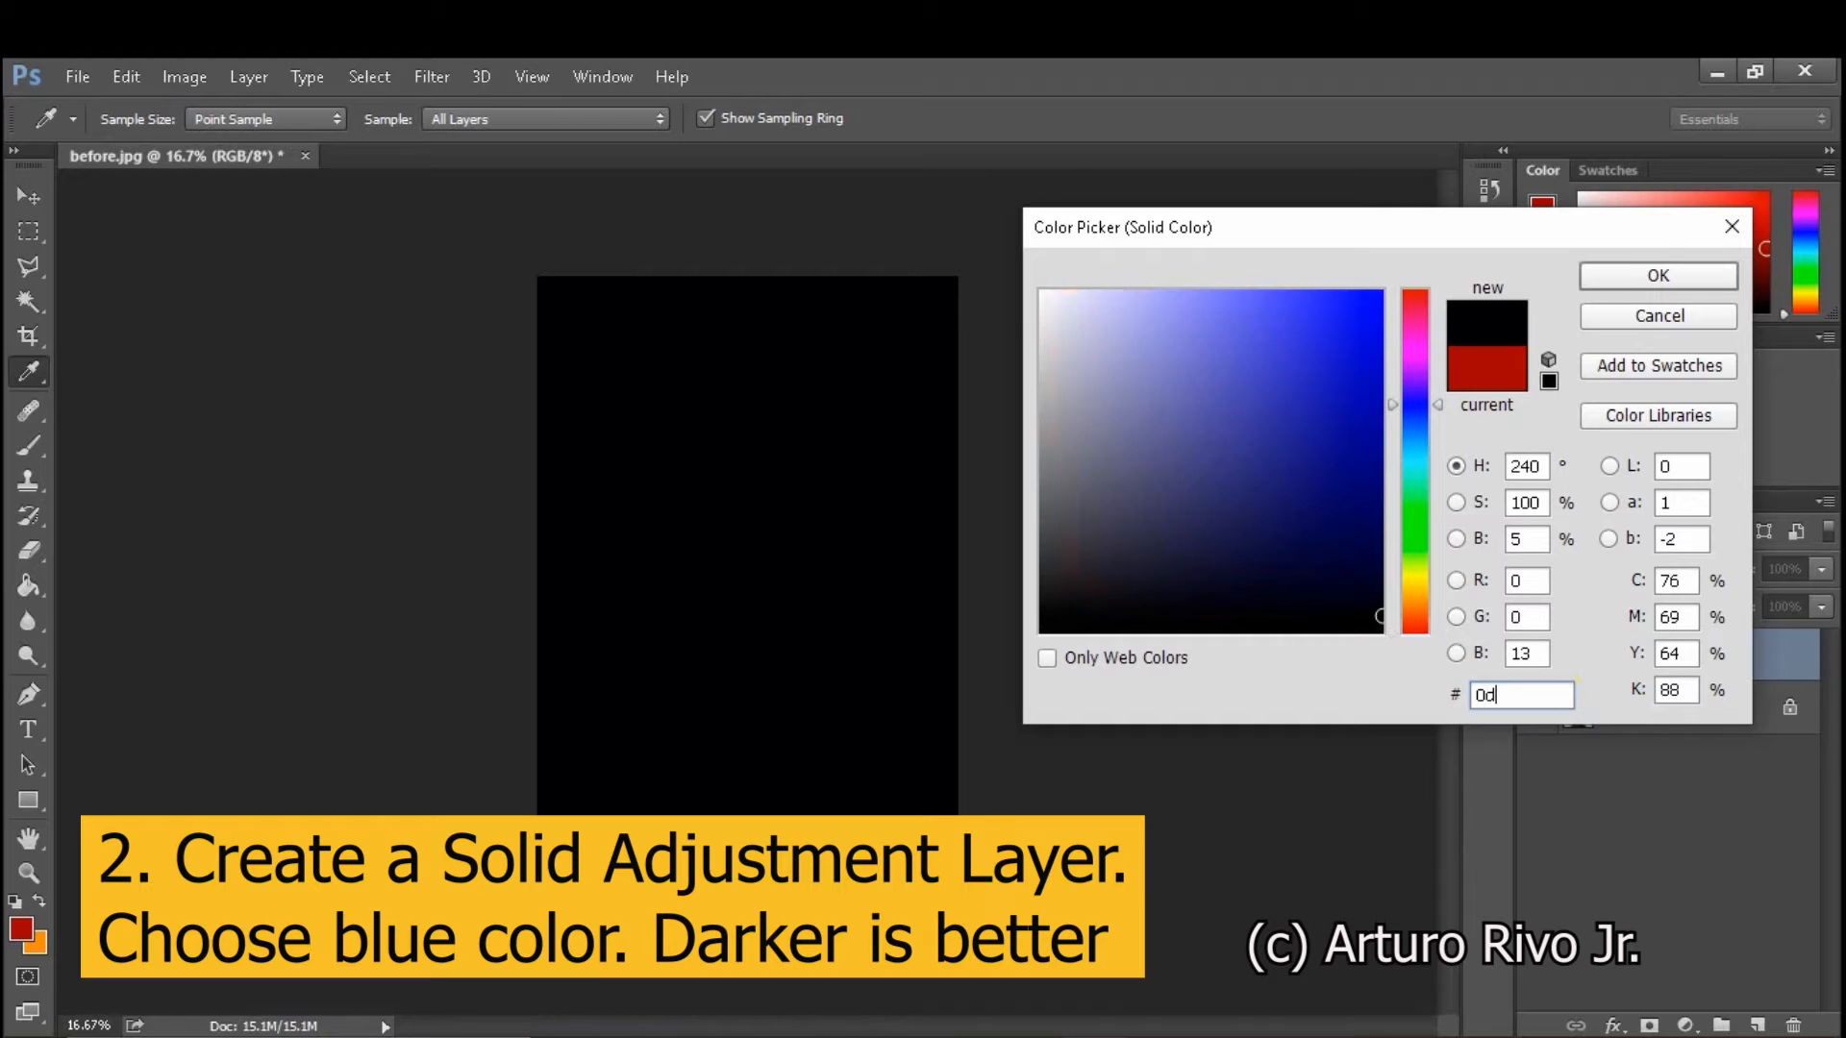
text(21)
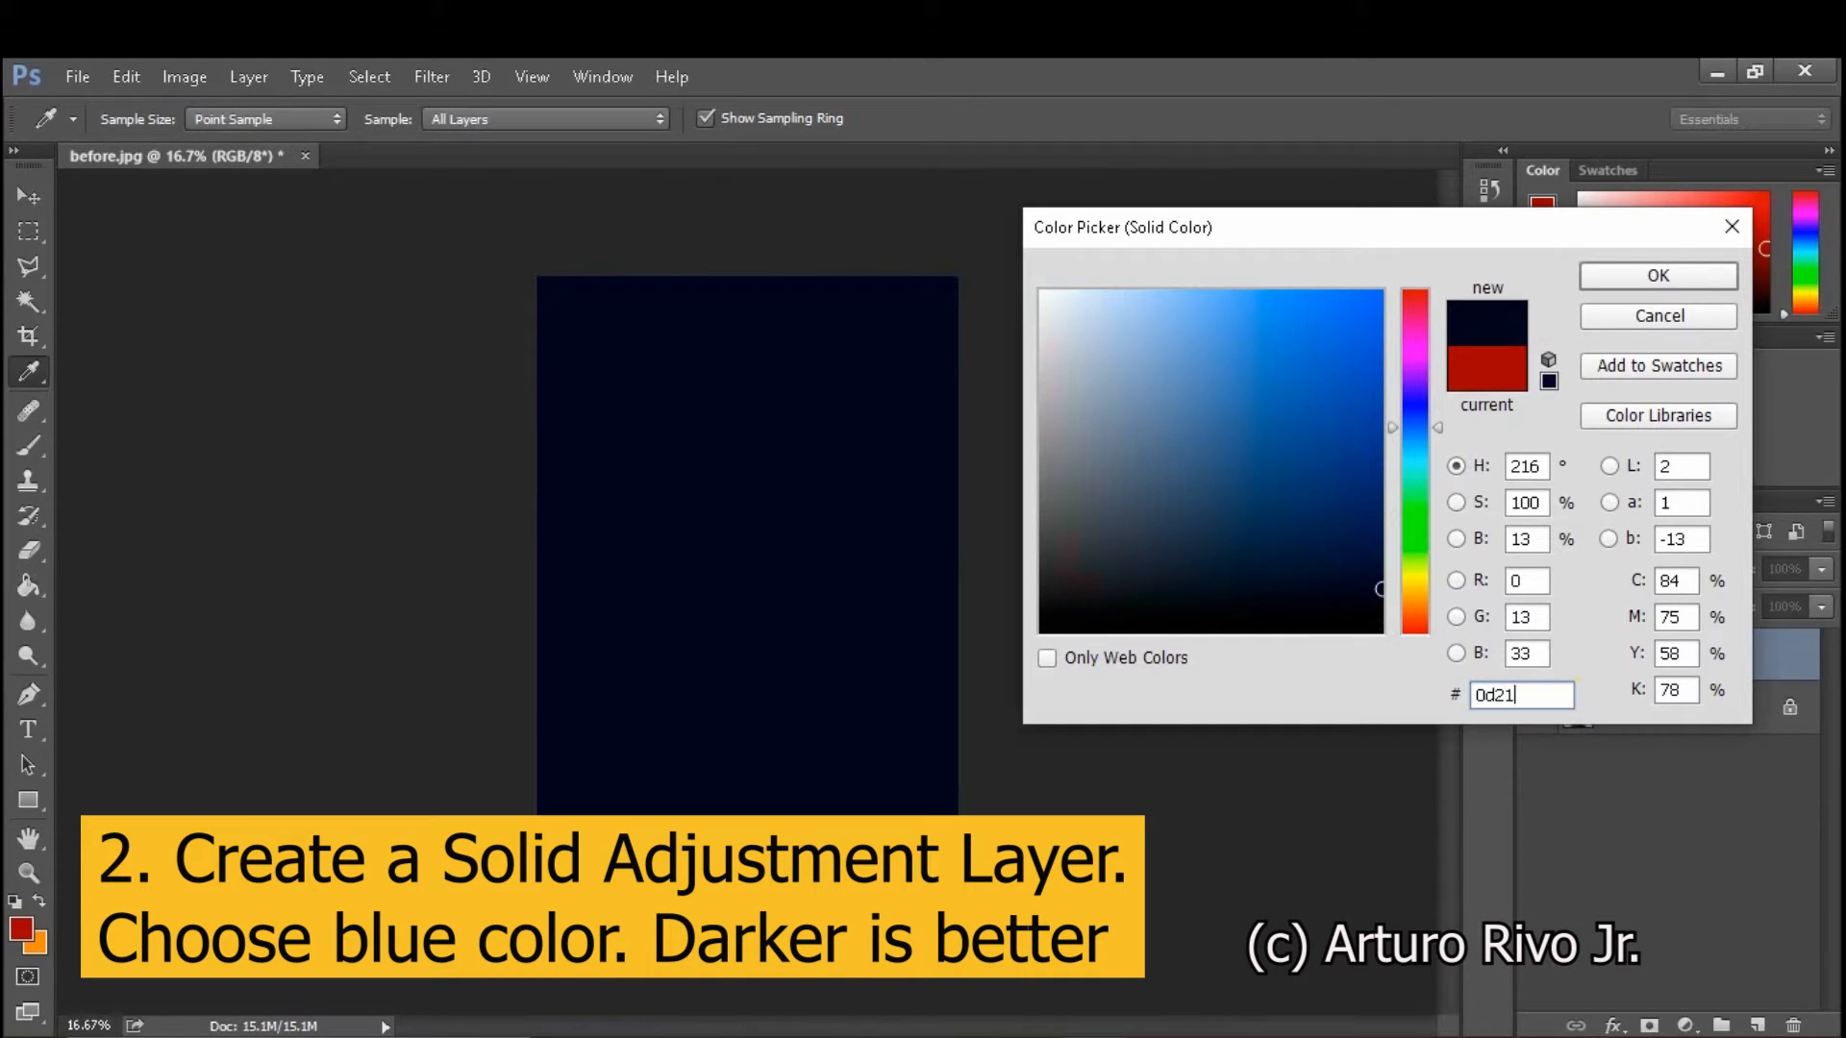
text(e)
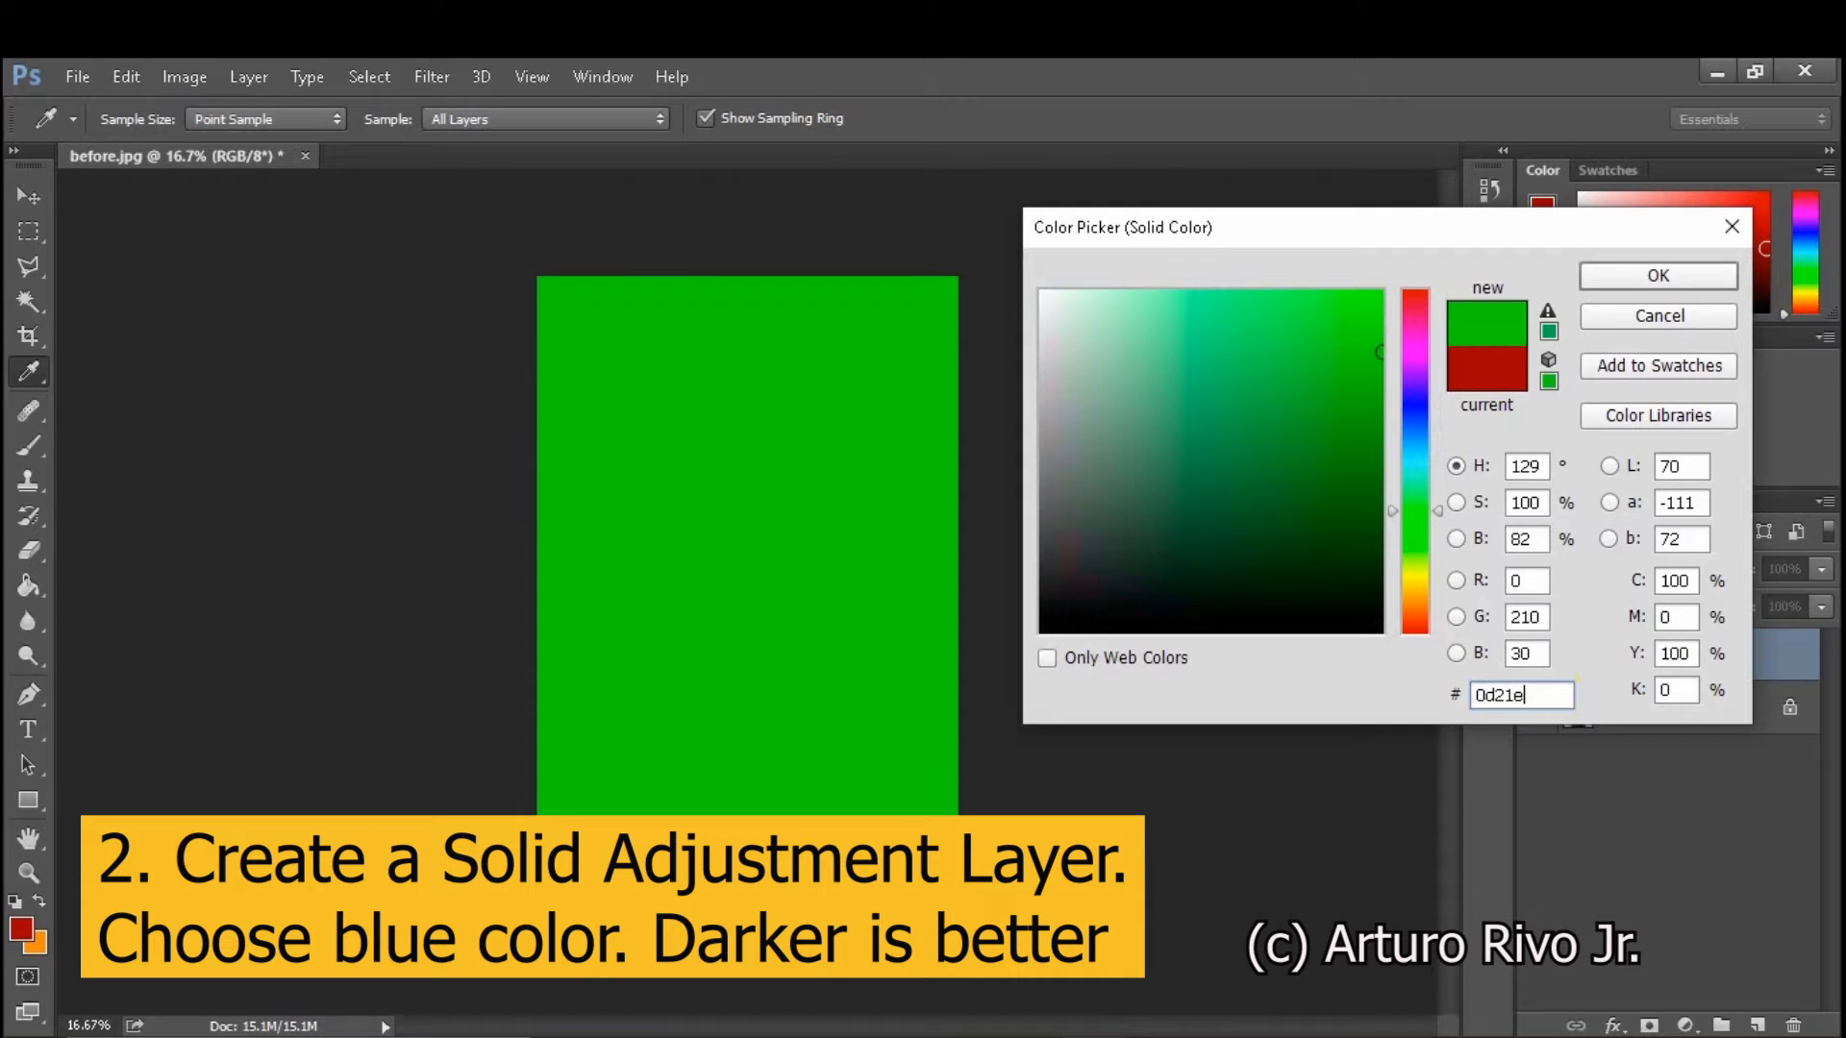
text(7)
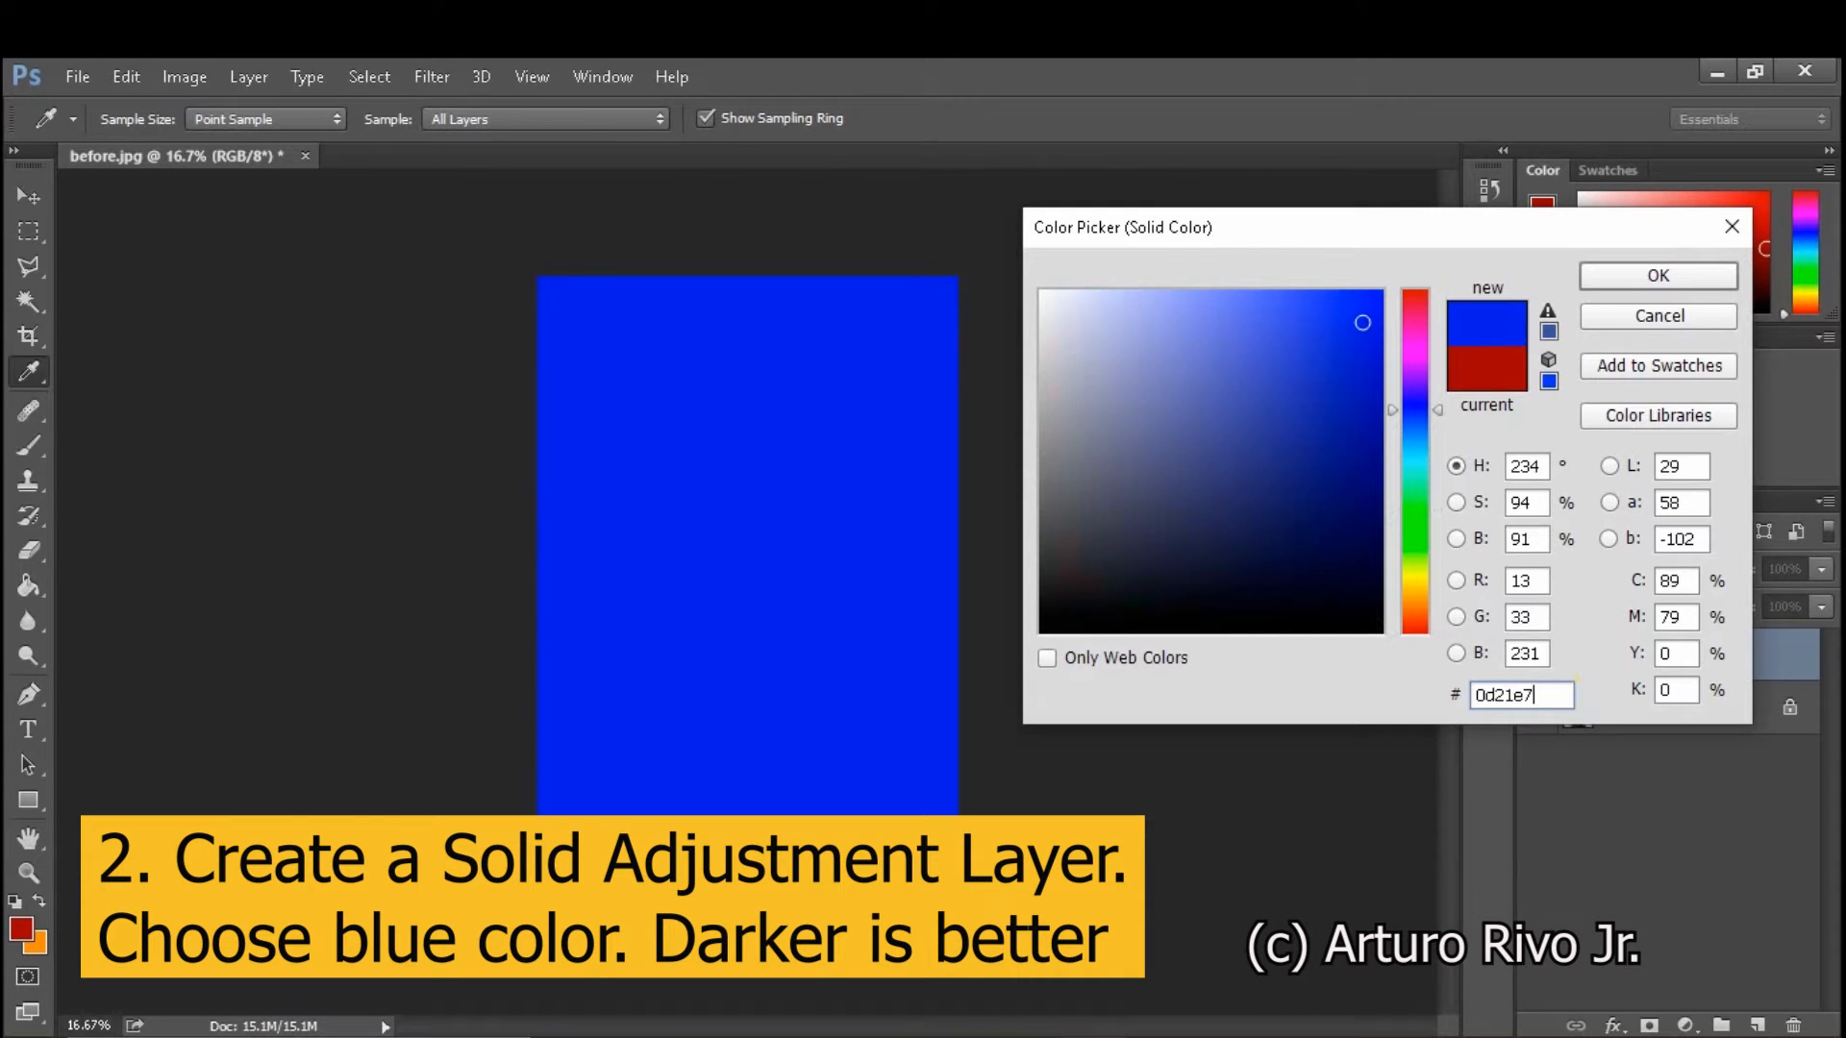
click(1659, 279)
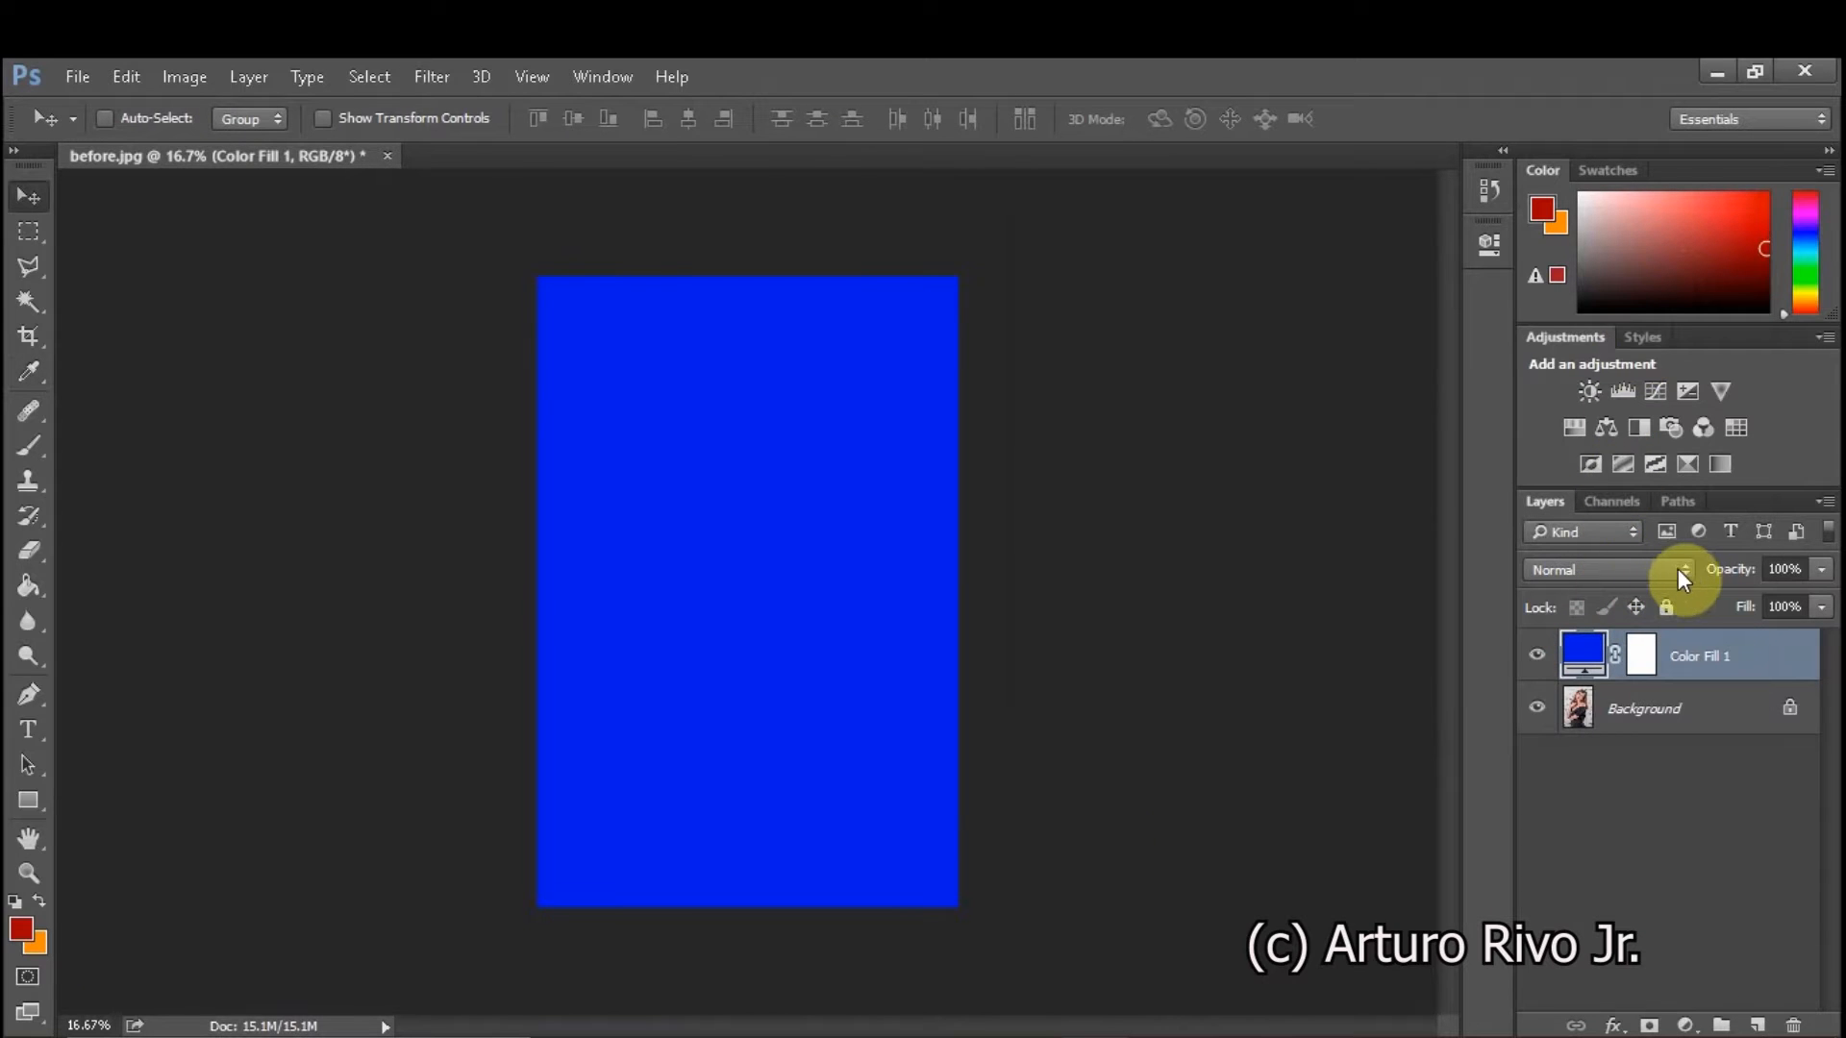
click(1688, 571)
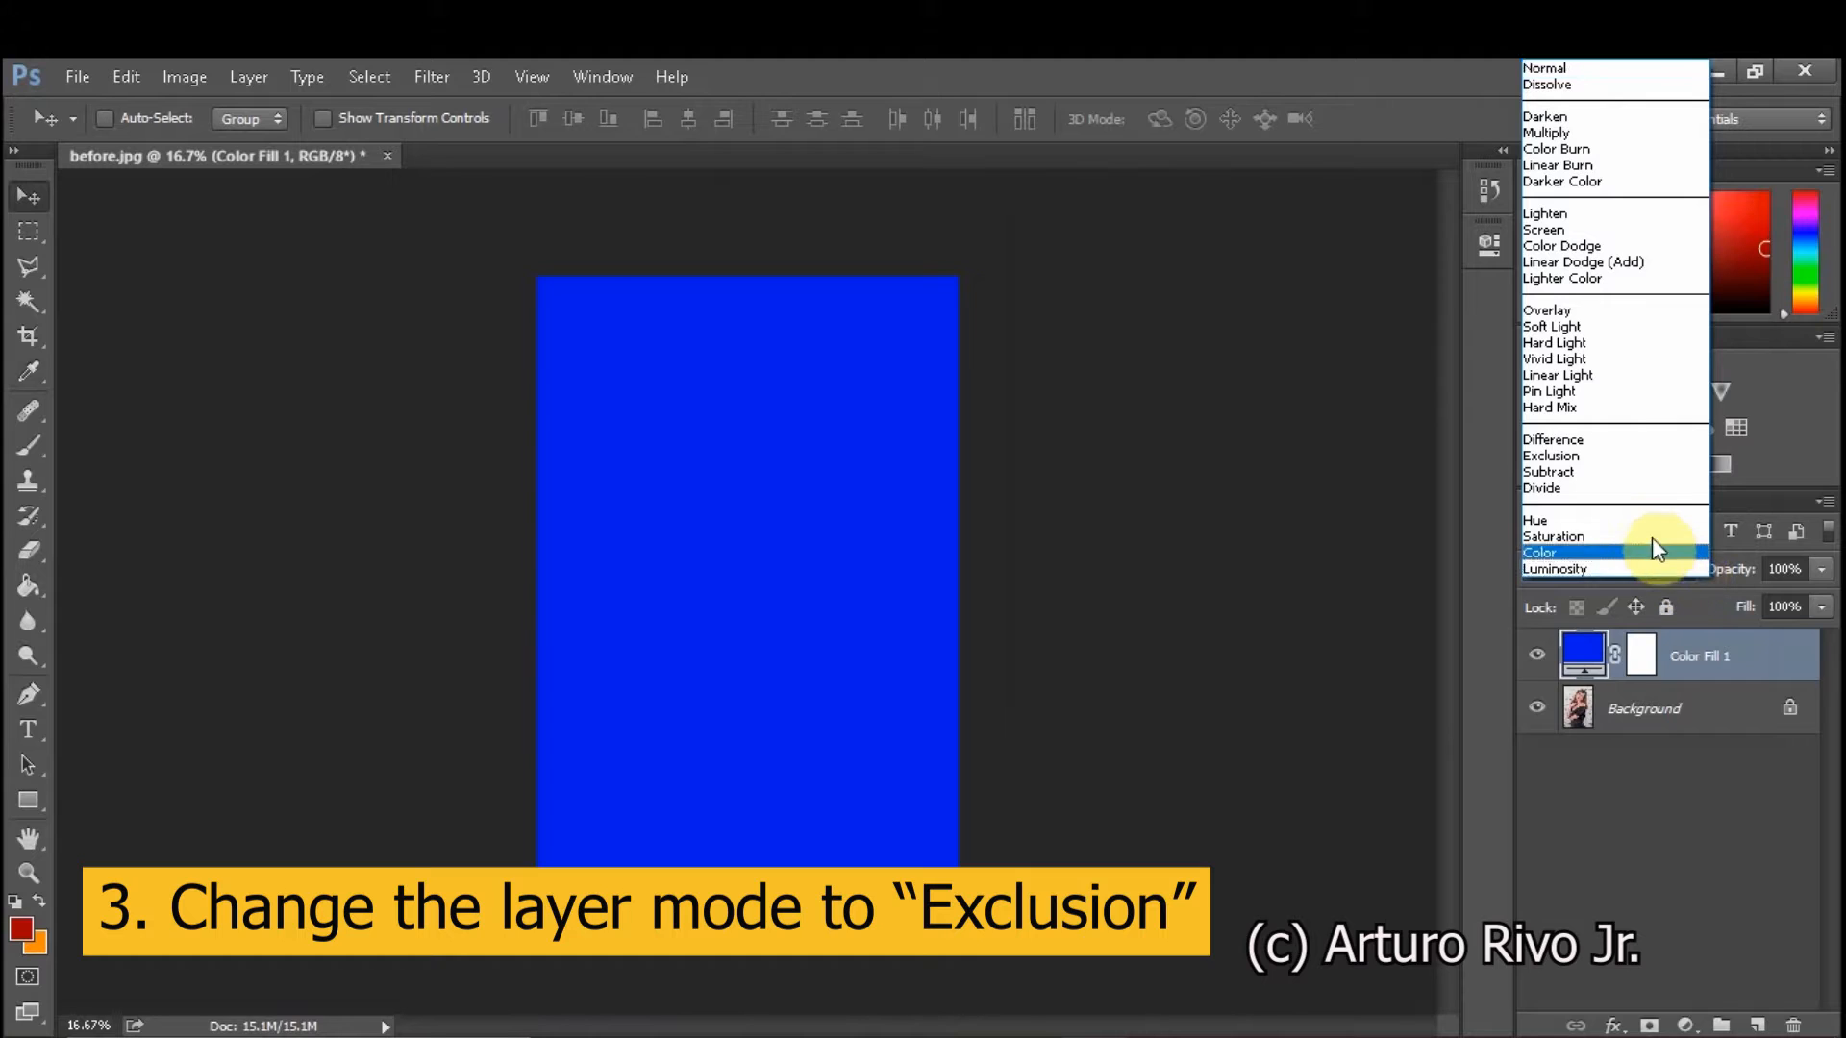
click(1596, 458)
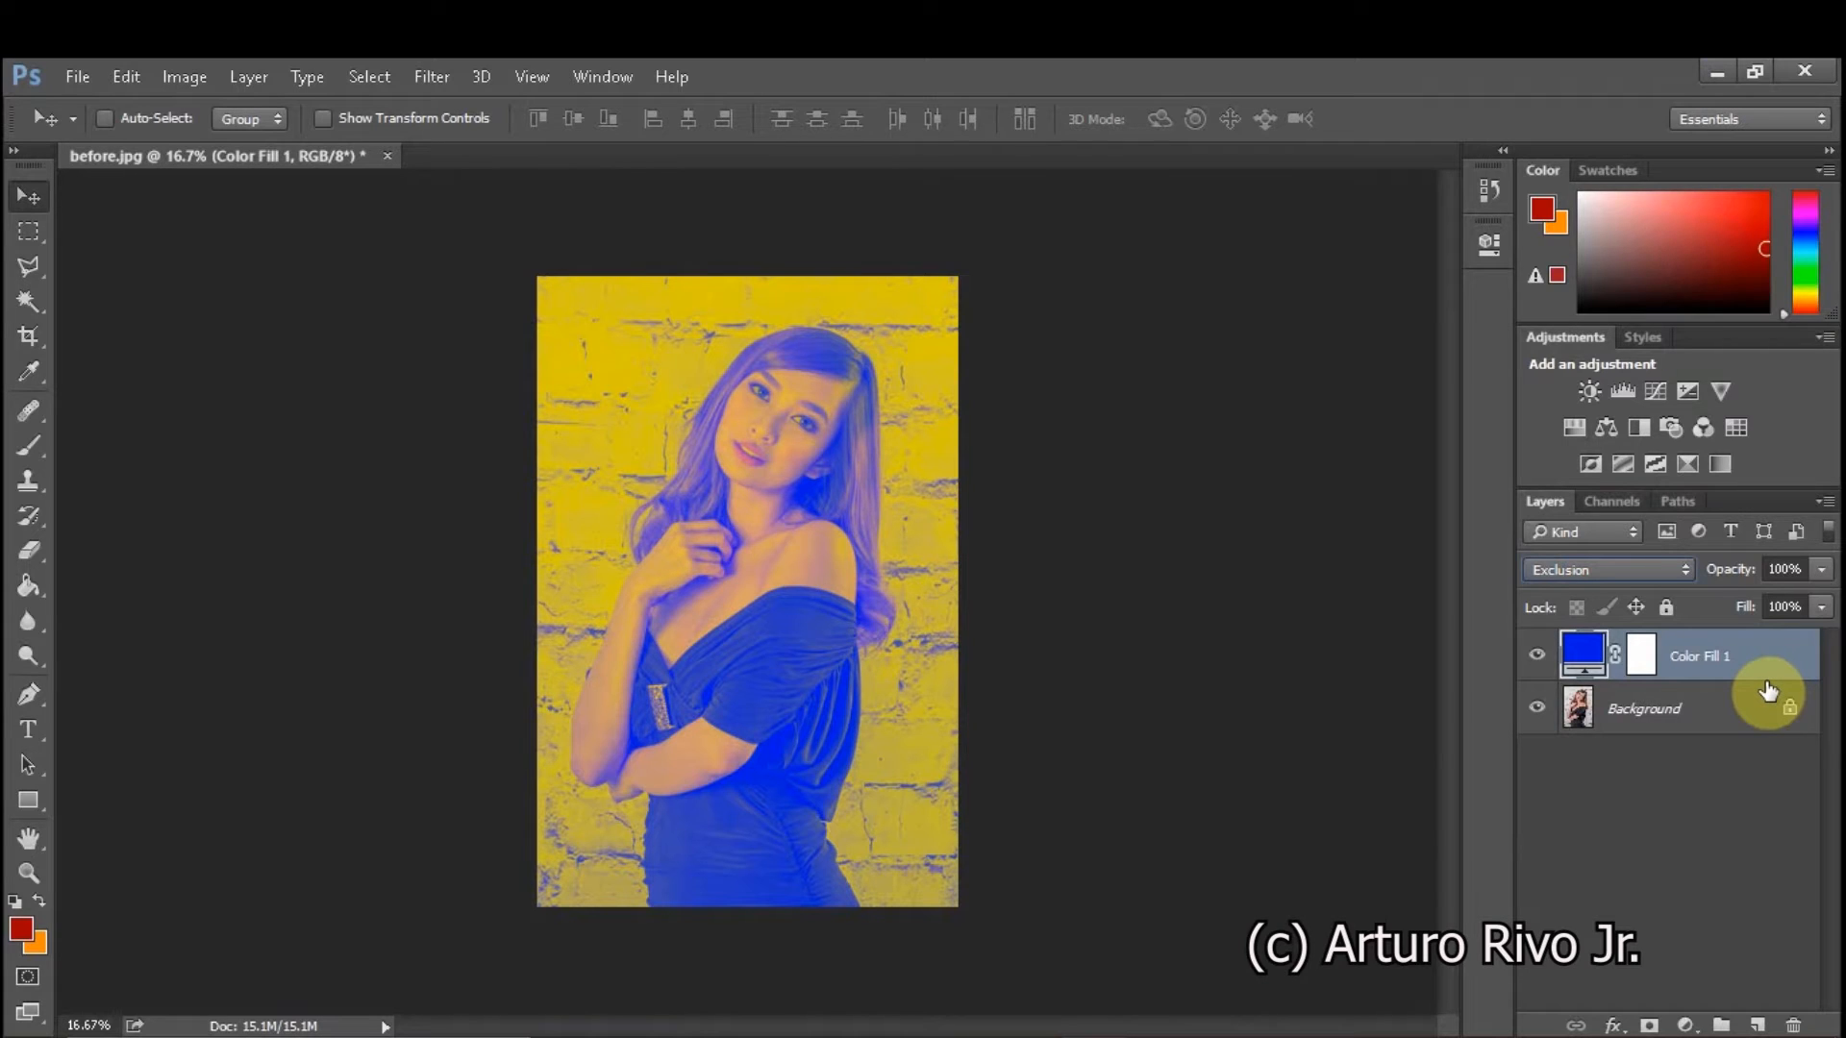
Duplicate the Background layer, place the copy above the blue fill layer and set its blend mode to Soft Light.
click(1710, 710)
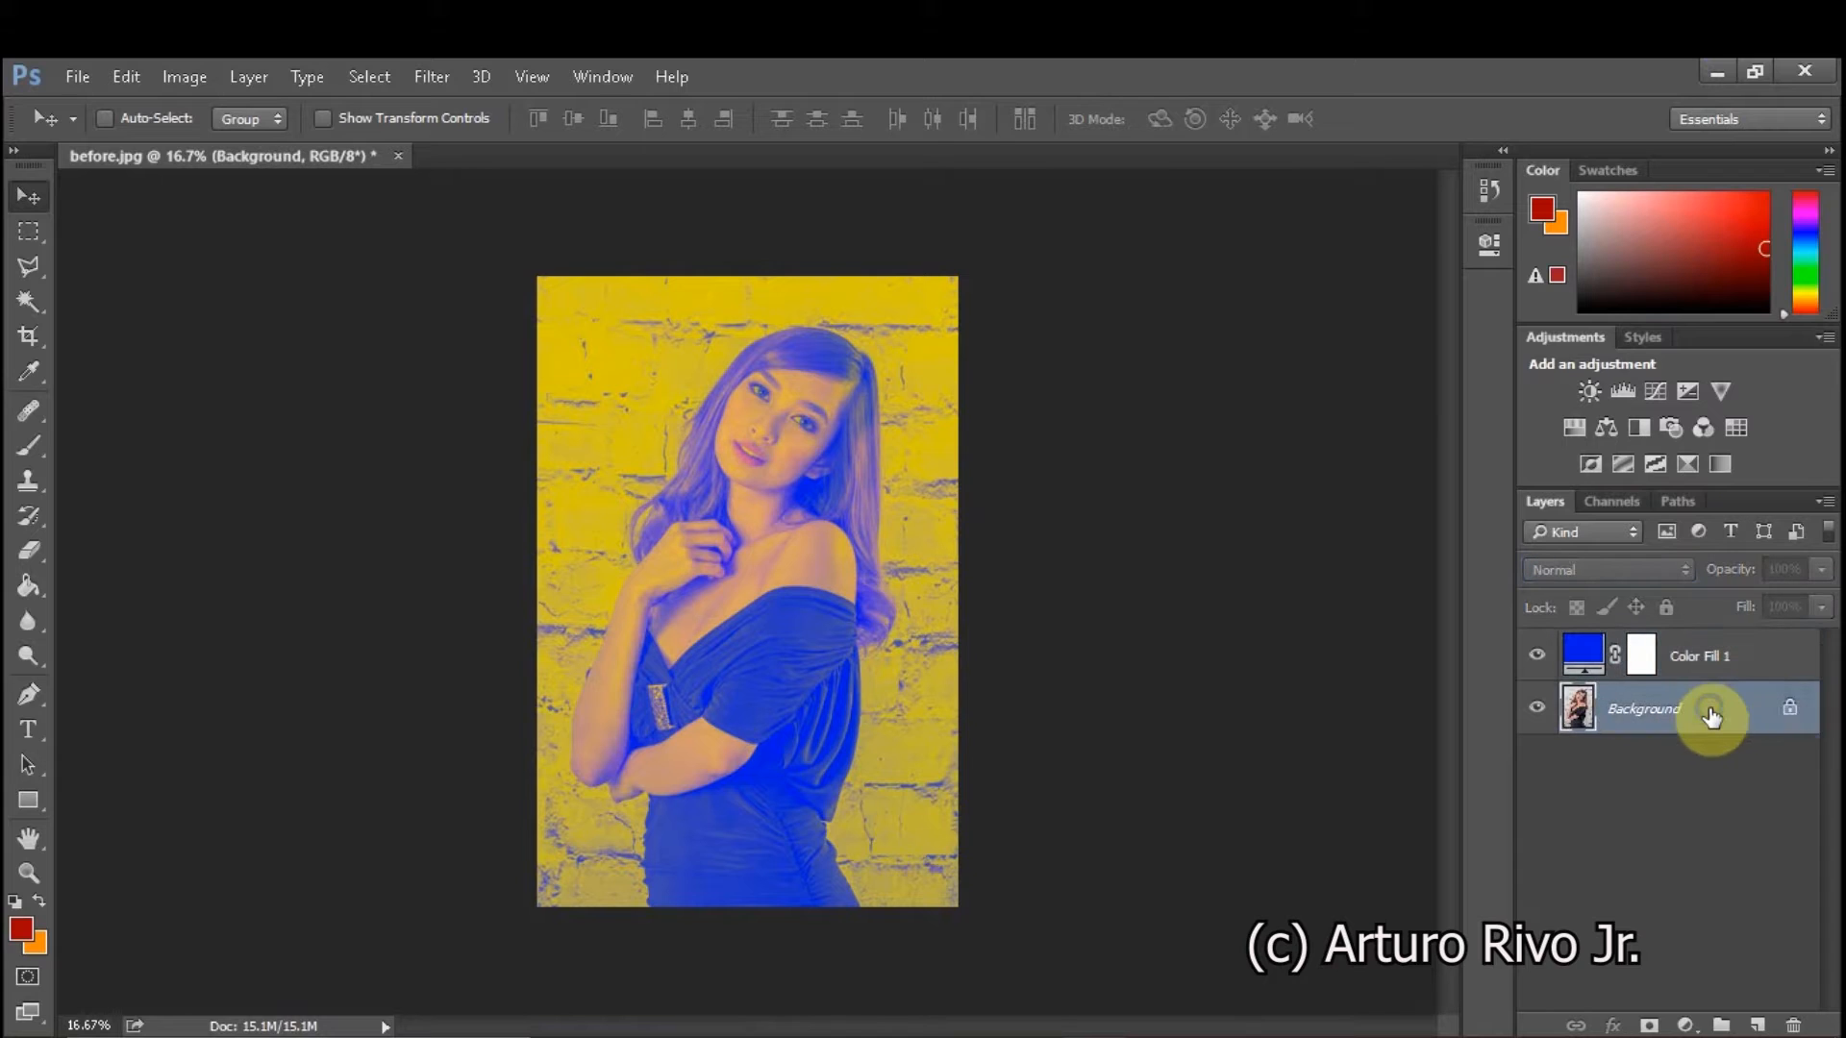
right_click(1711, 715)
click(1687, 765)
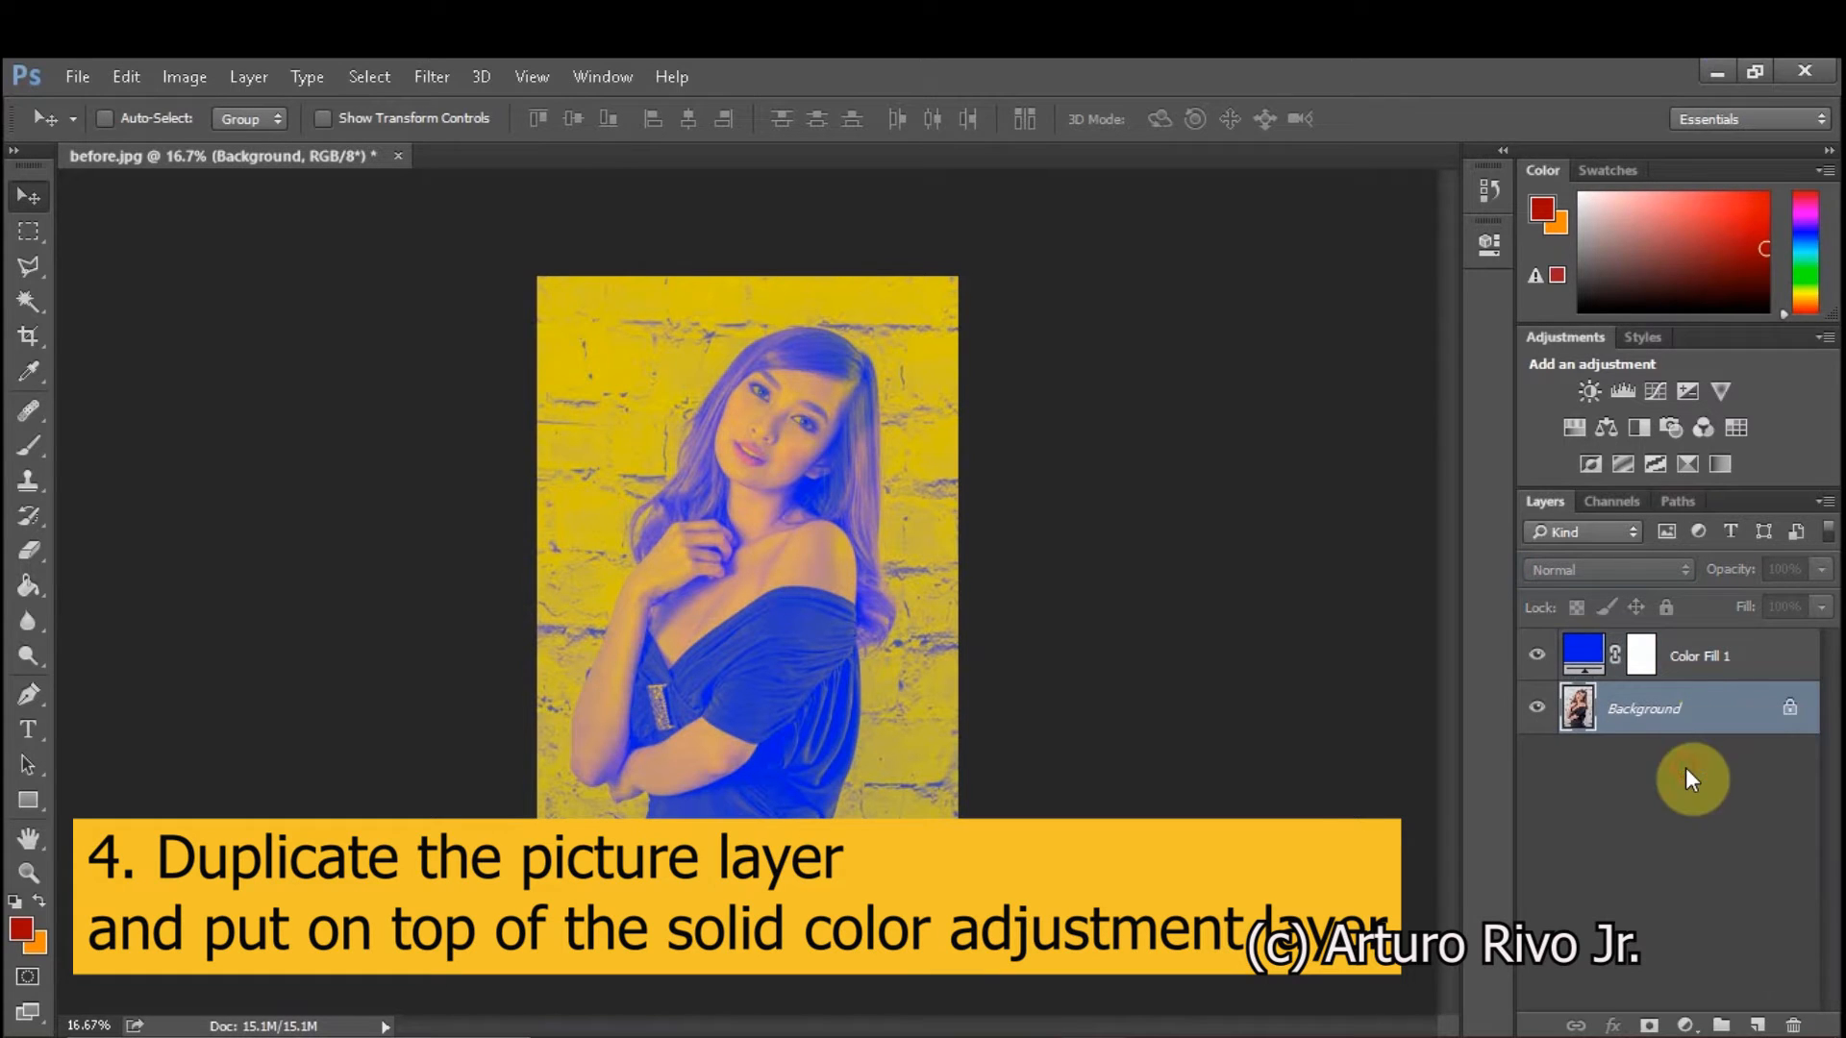
click(1158, 359)
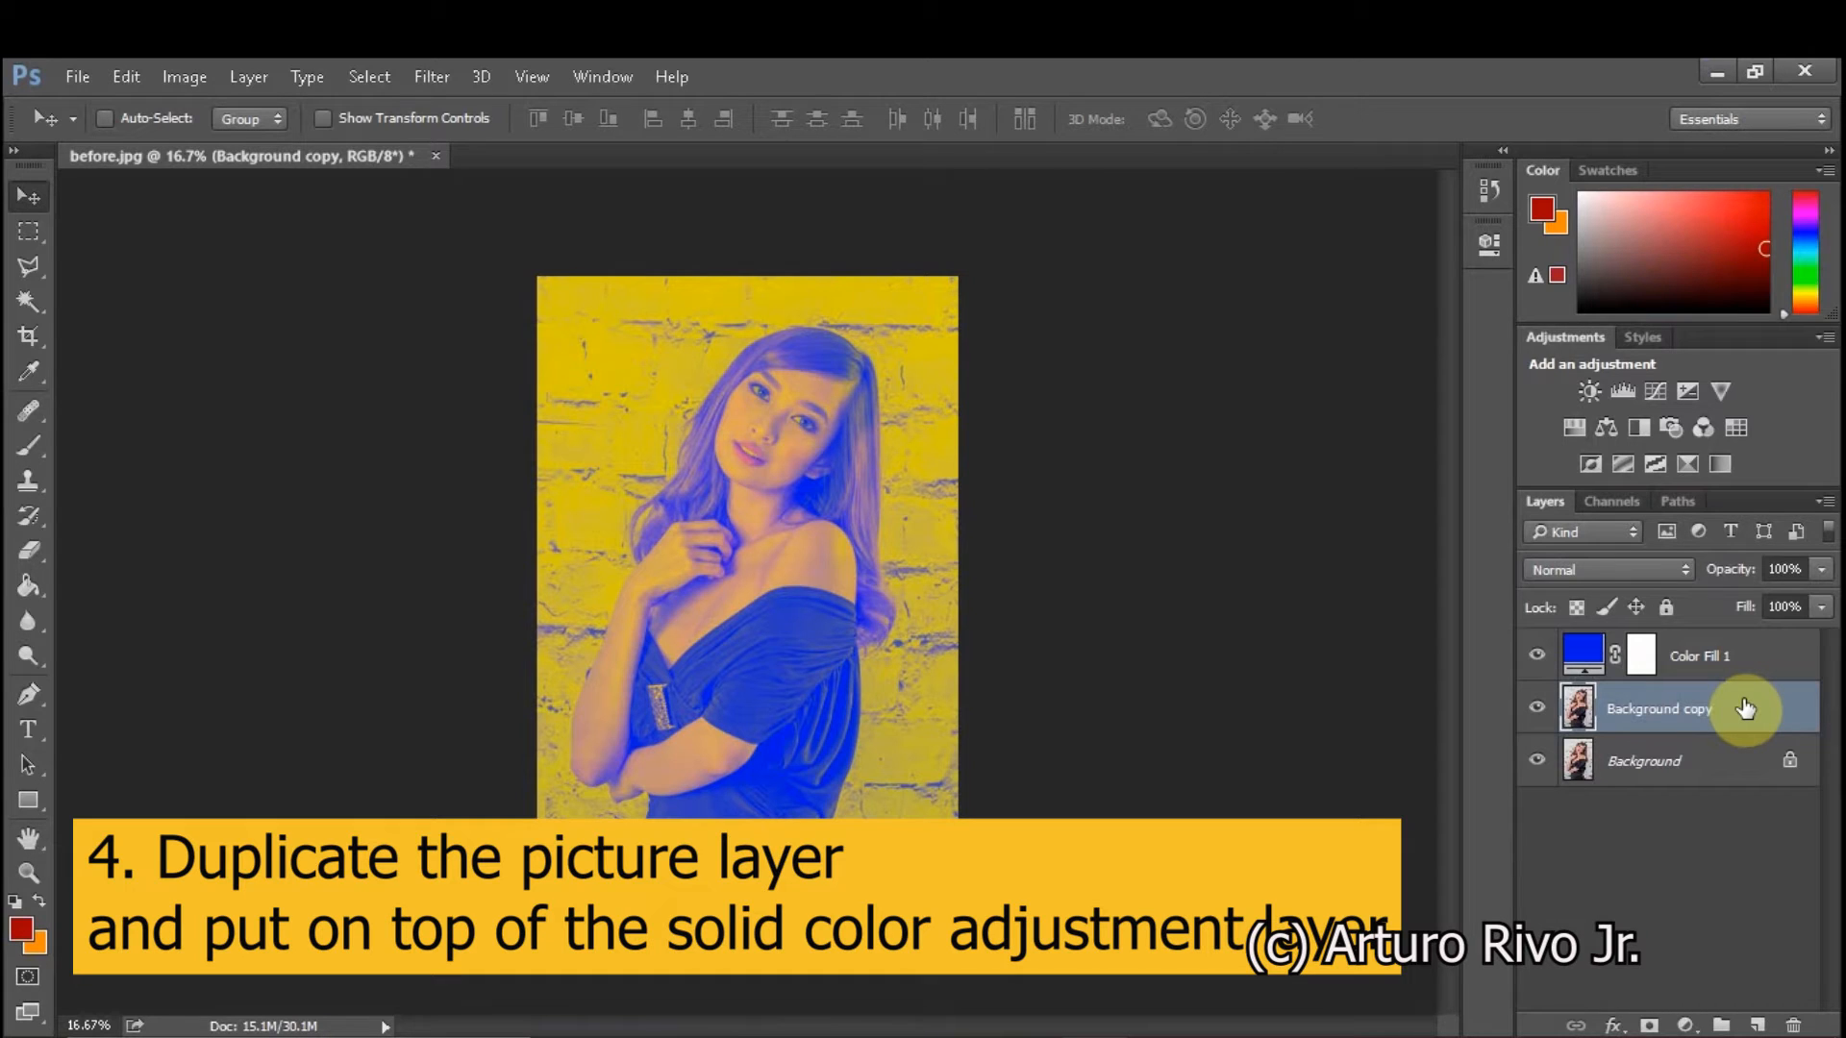
drag(1746, 710, 1760, 639)
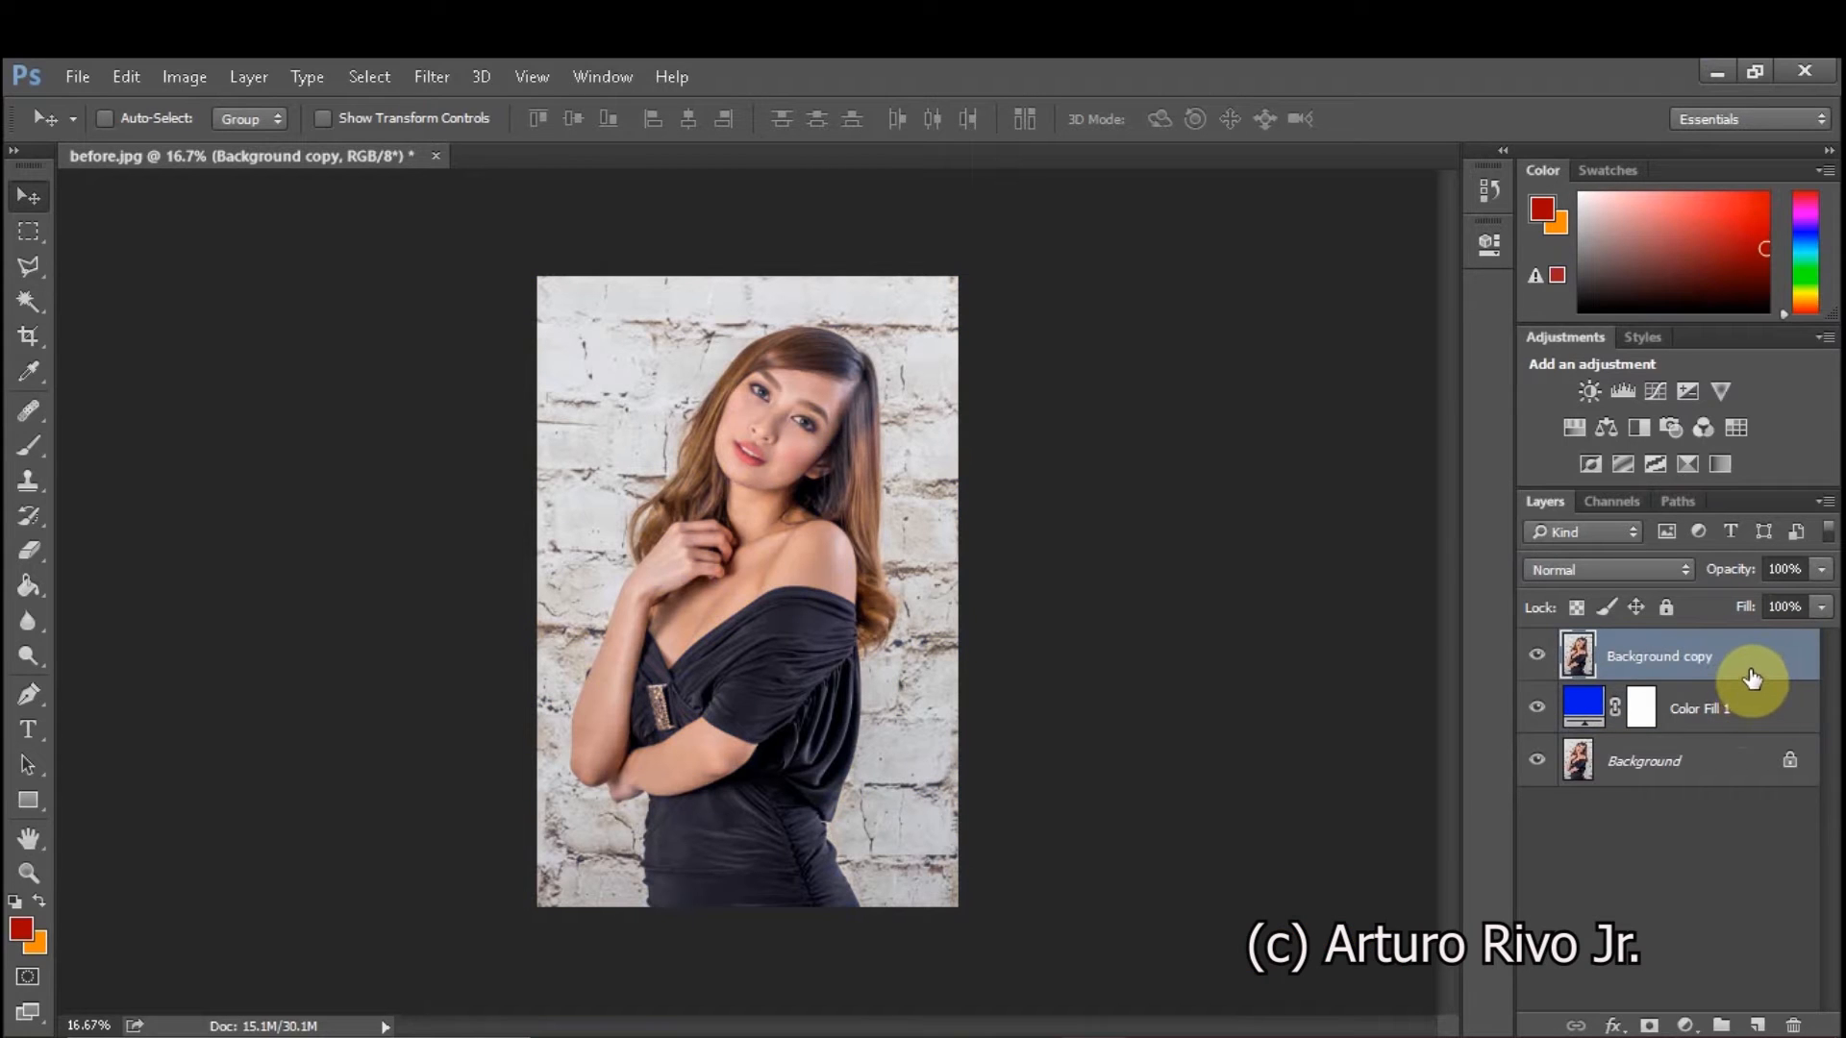
click(1681, 569)
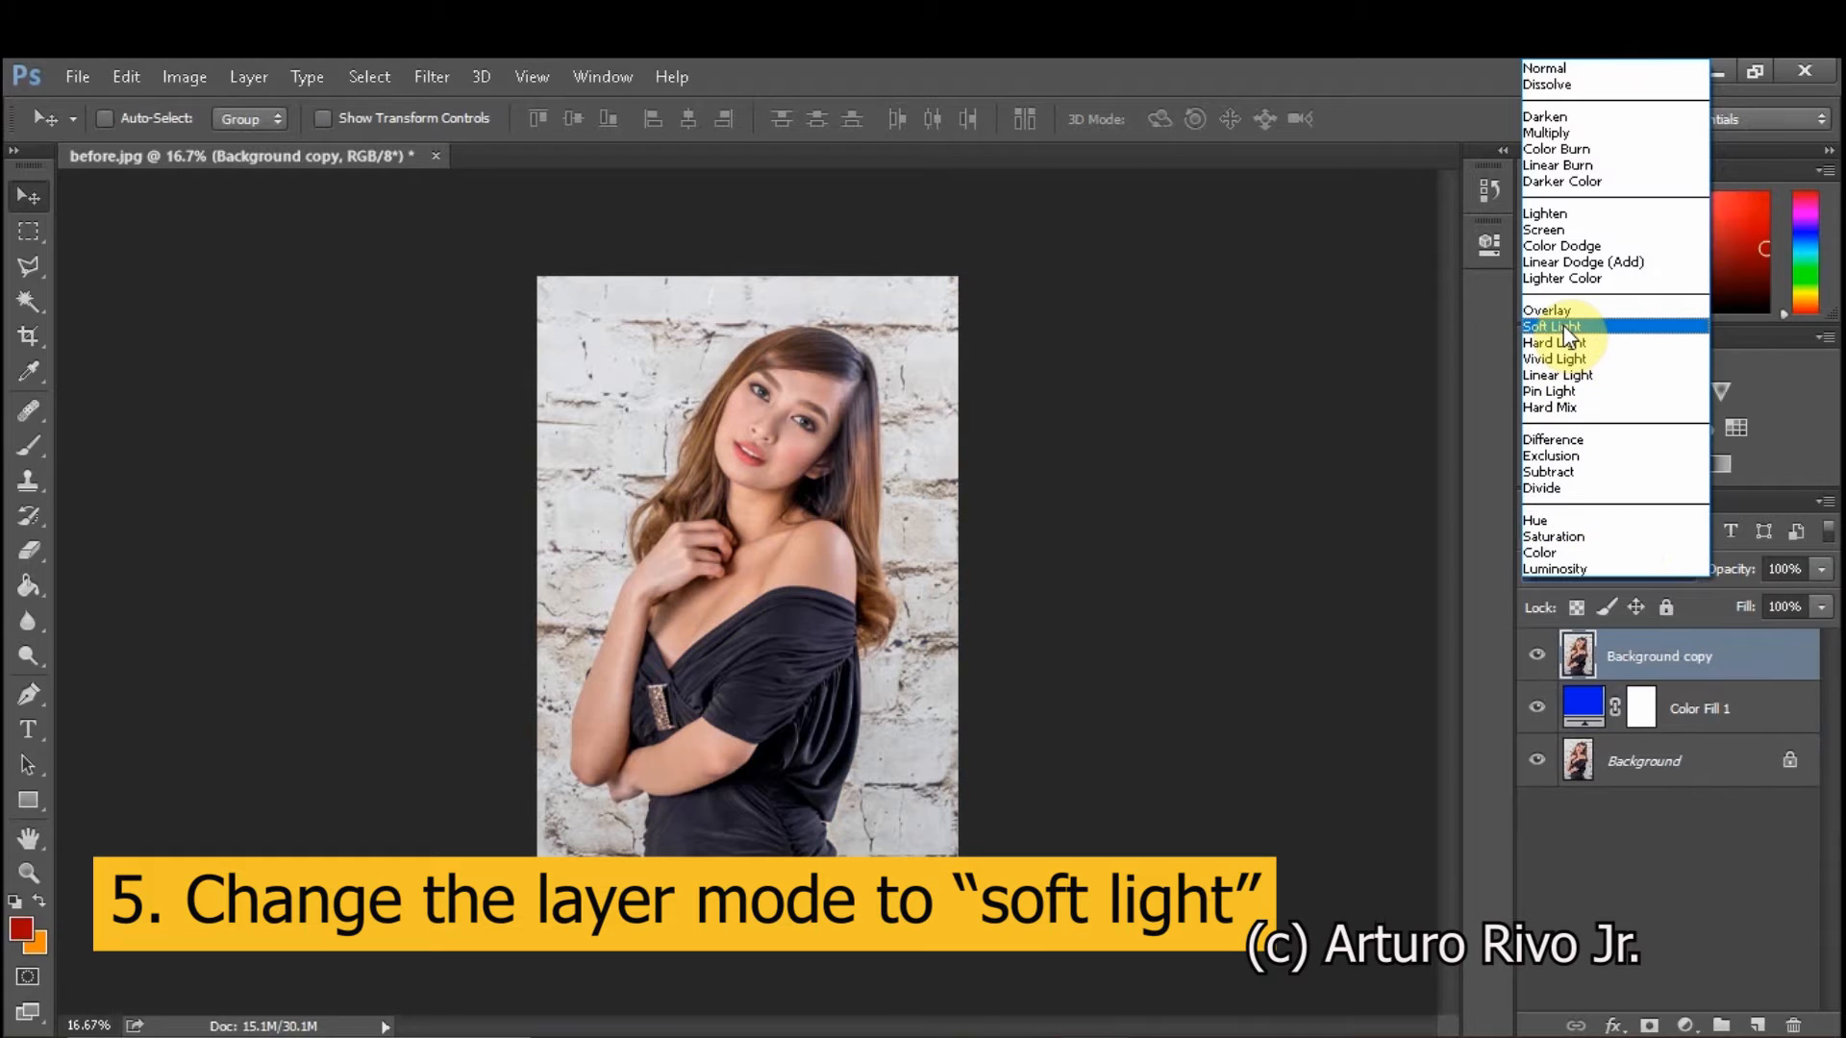
click(1600, 328)
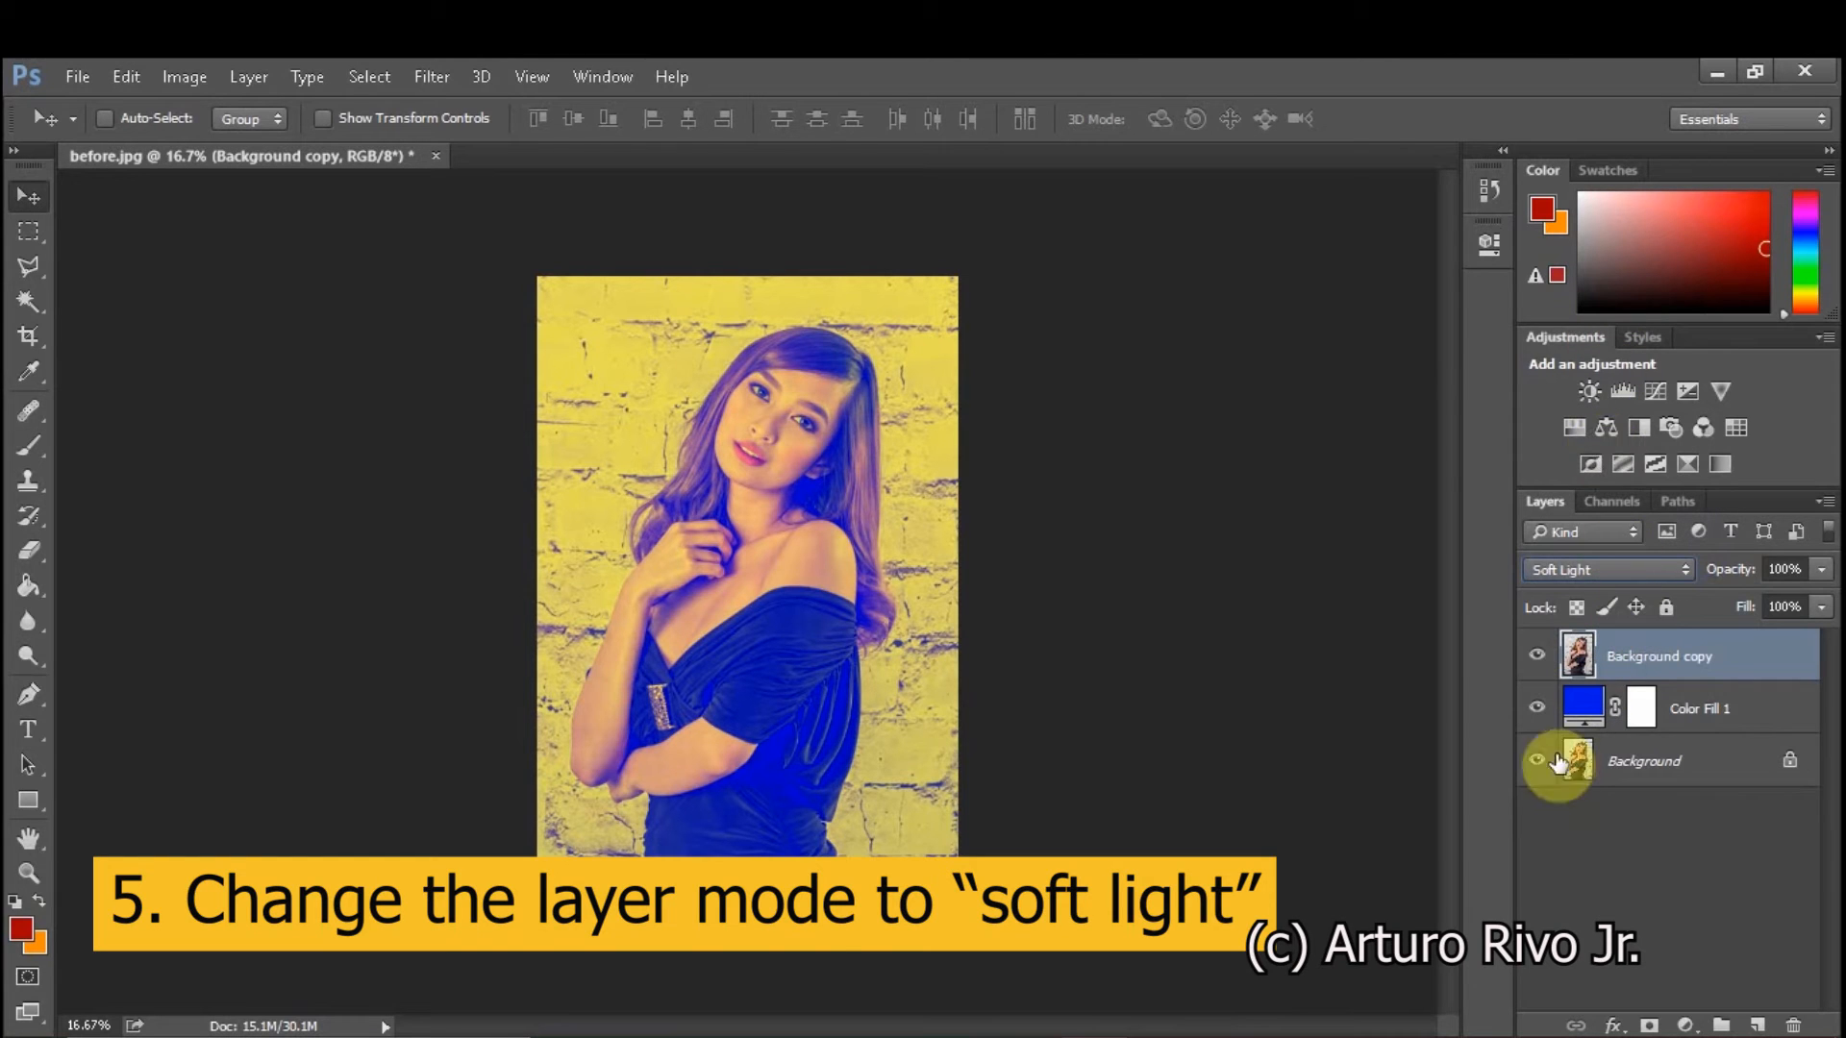
Add a Curves adjustment layer and, in the Blue channel, anchor the midpoint, raise the shadow end and lower the highlight end.
click(1684, 1025)
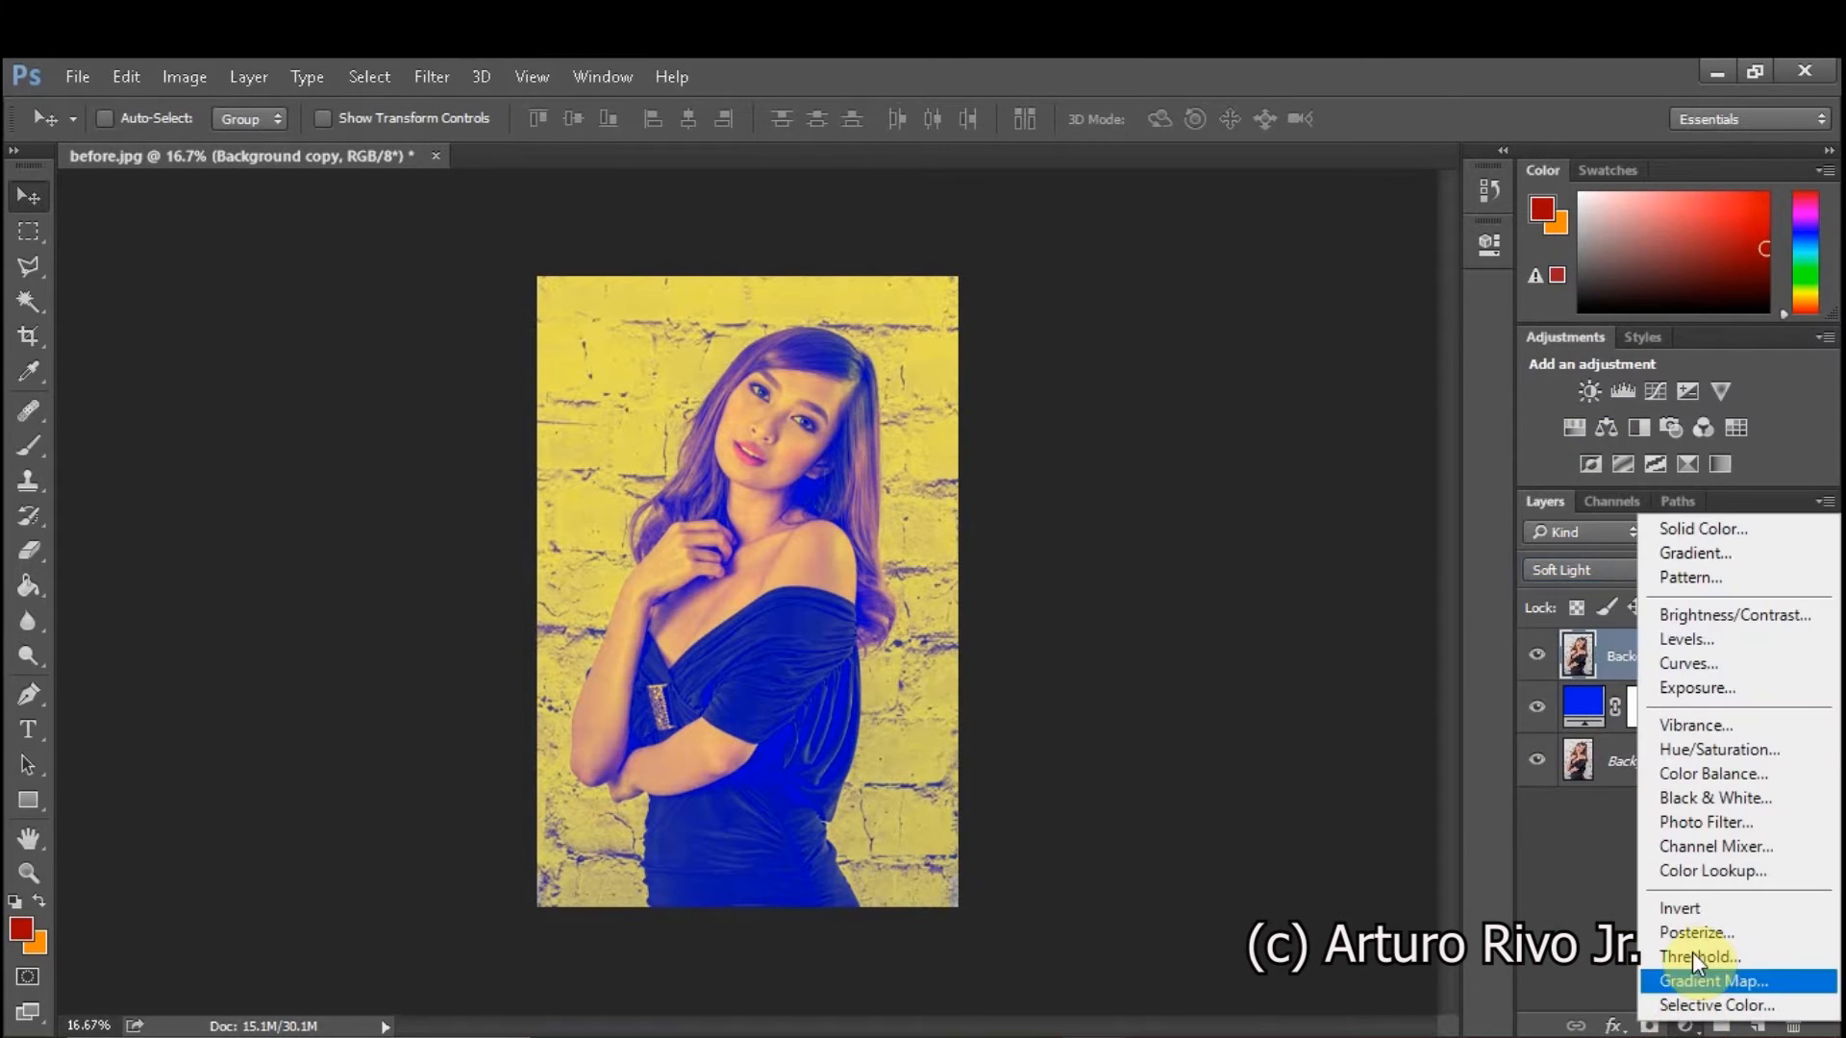
click(1752, 663)
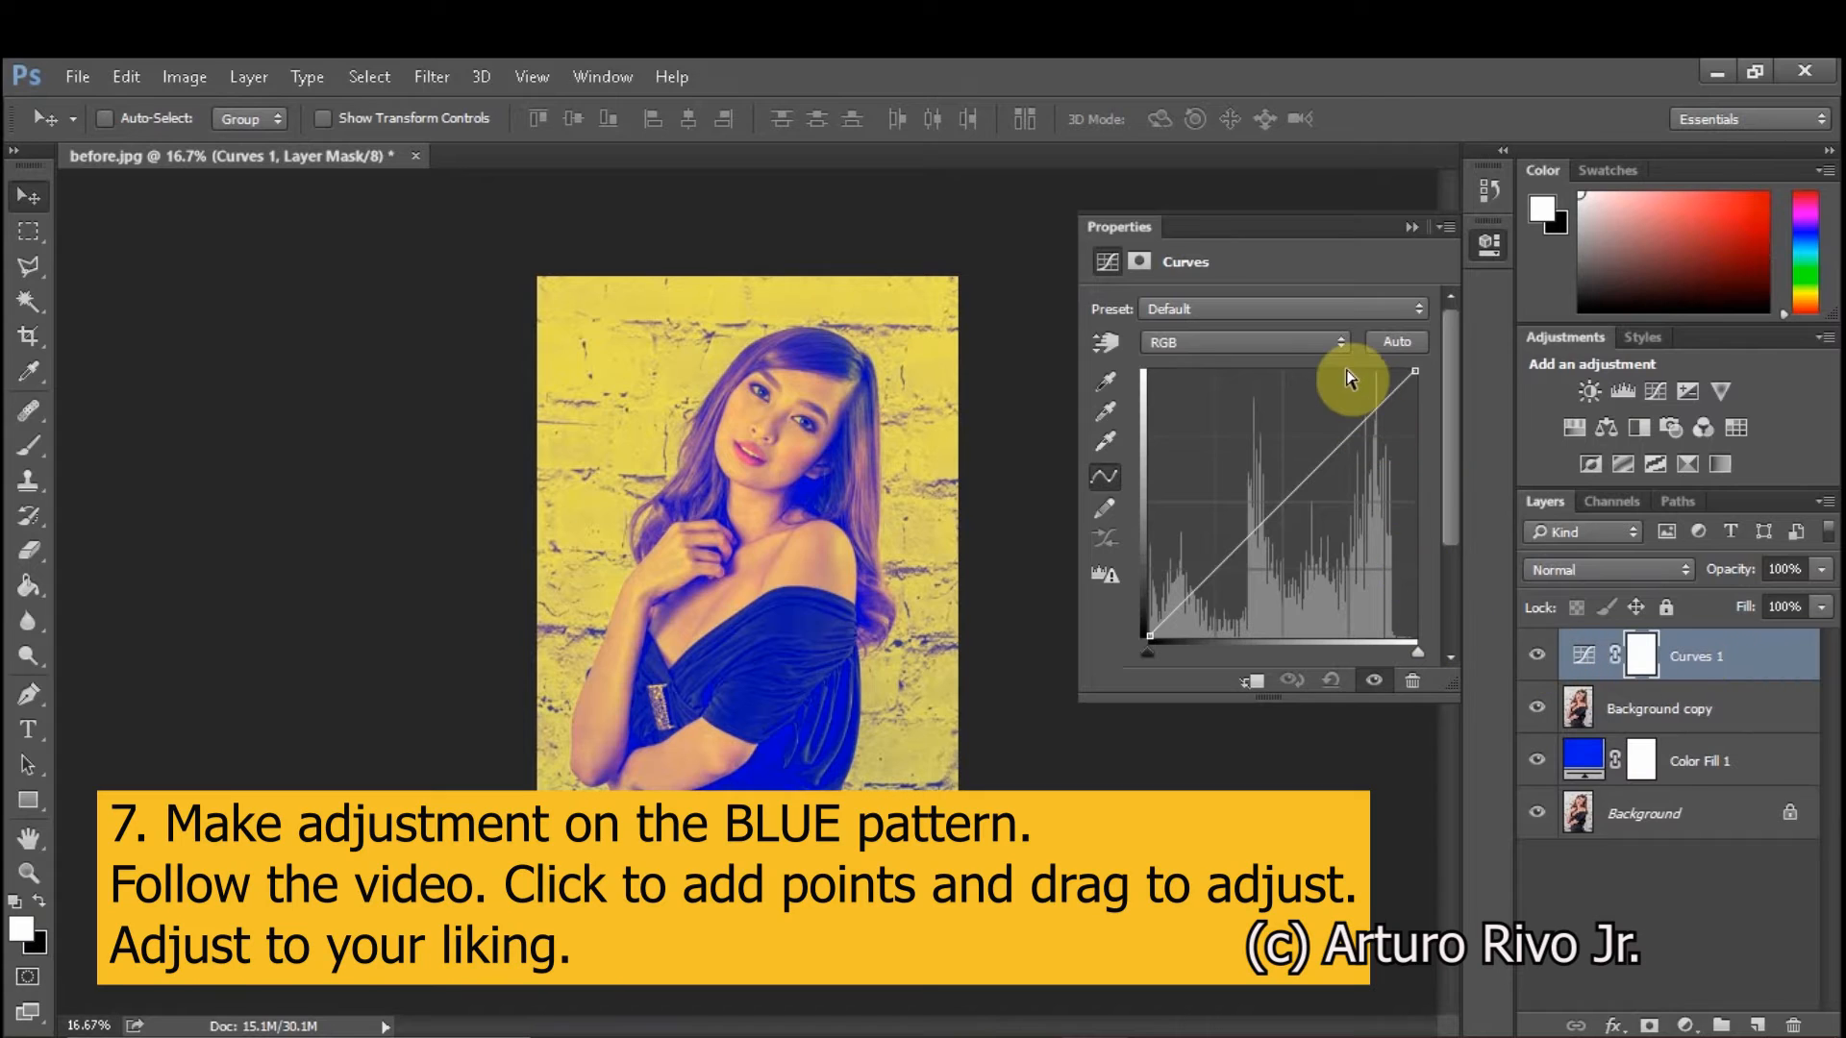
click(1342, 343)
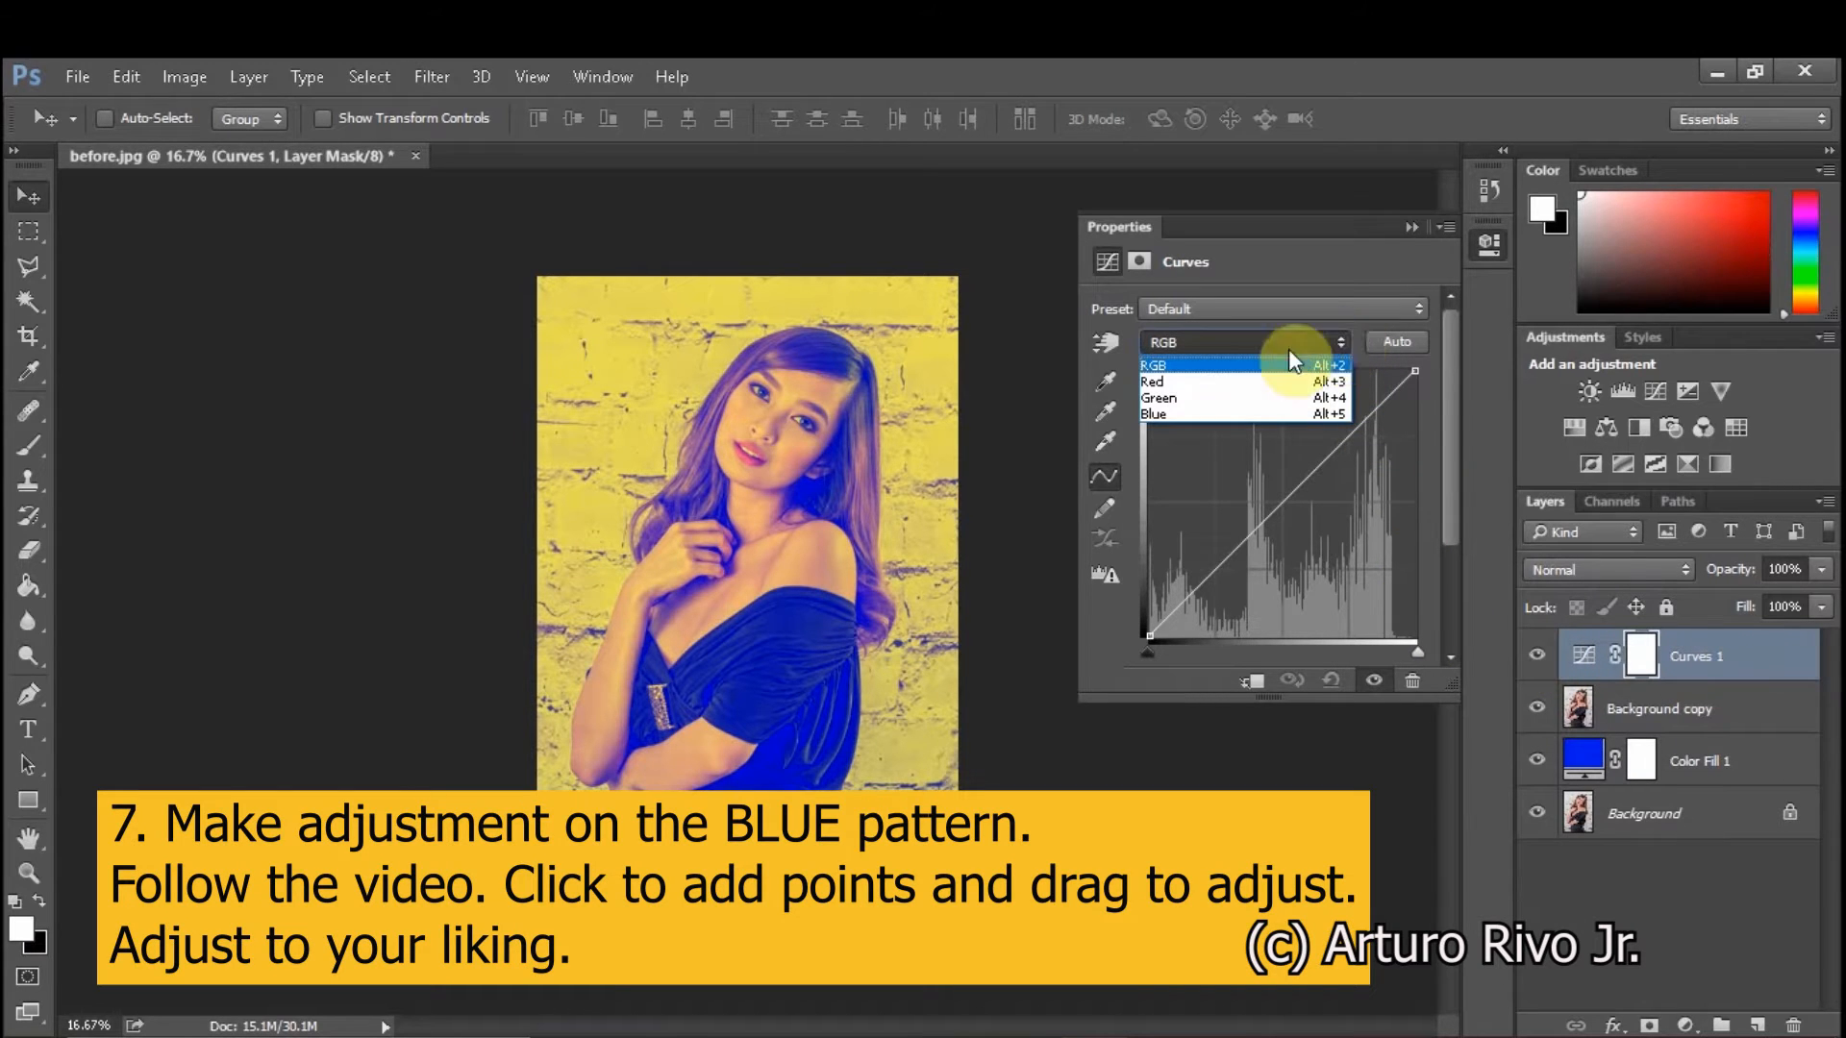
click(1161, 416)
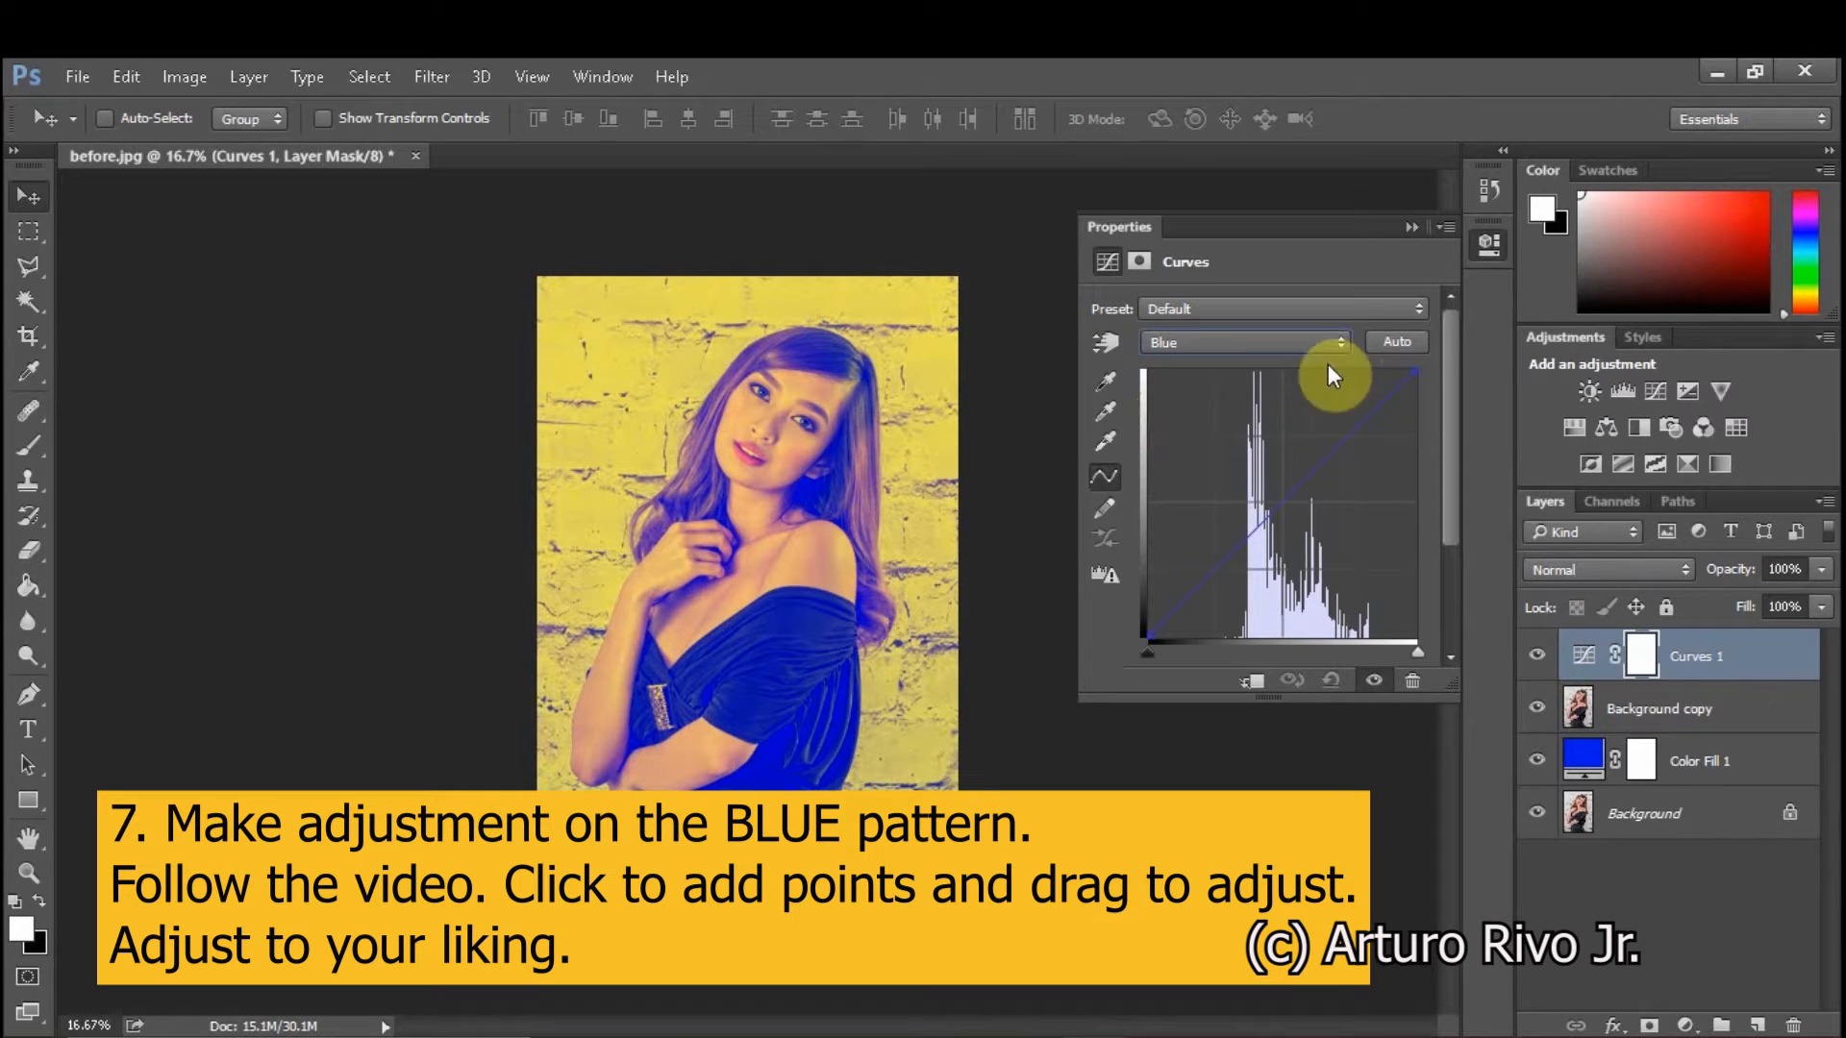
click(1285, 506)
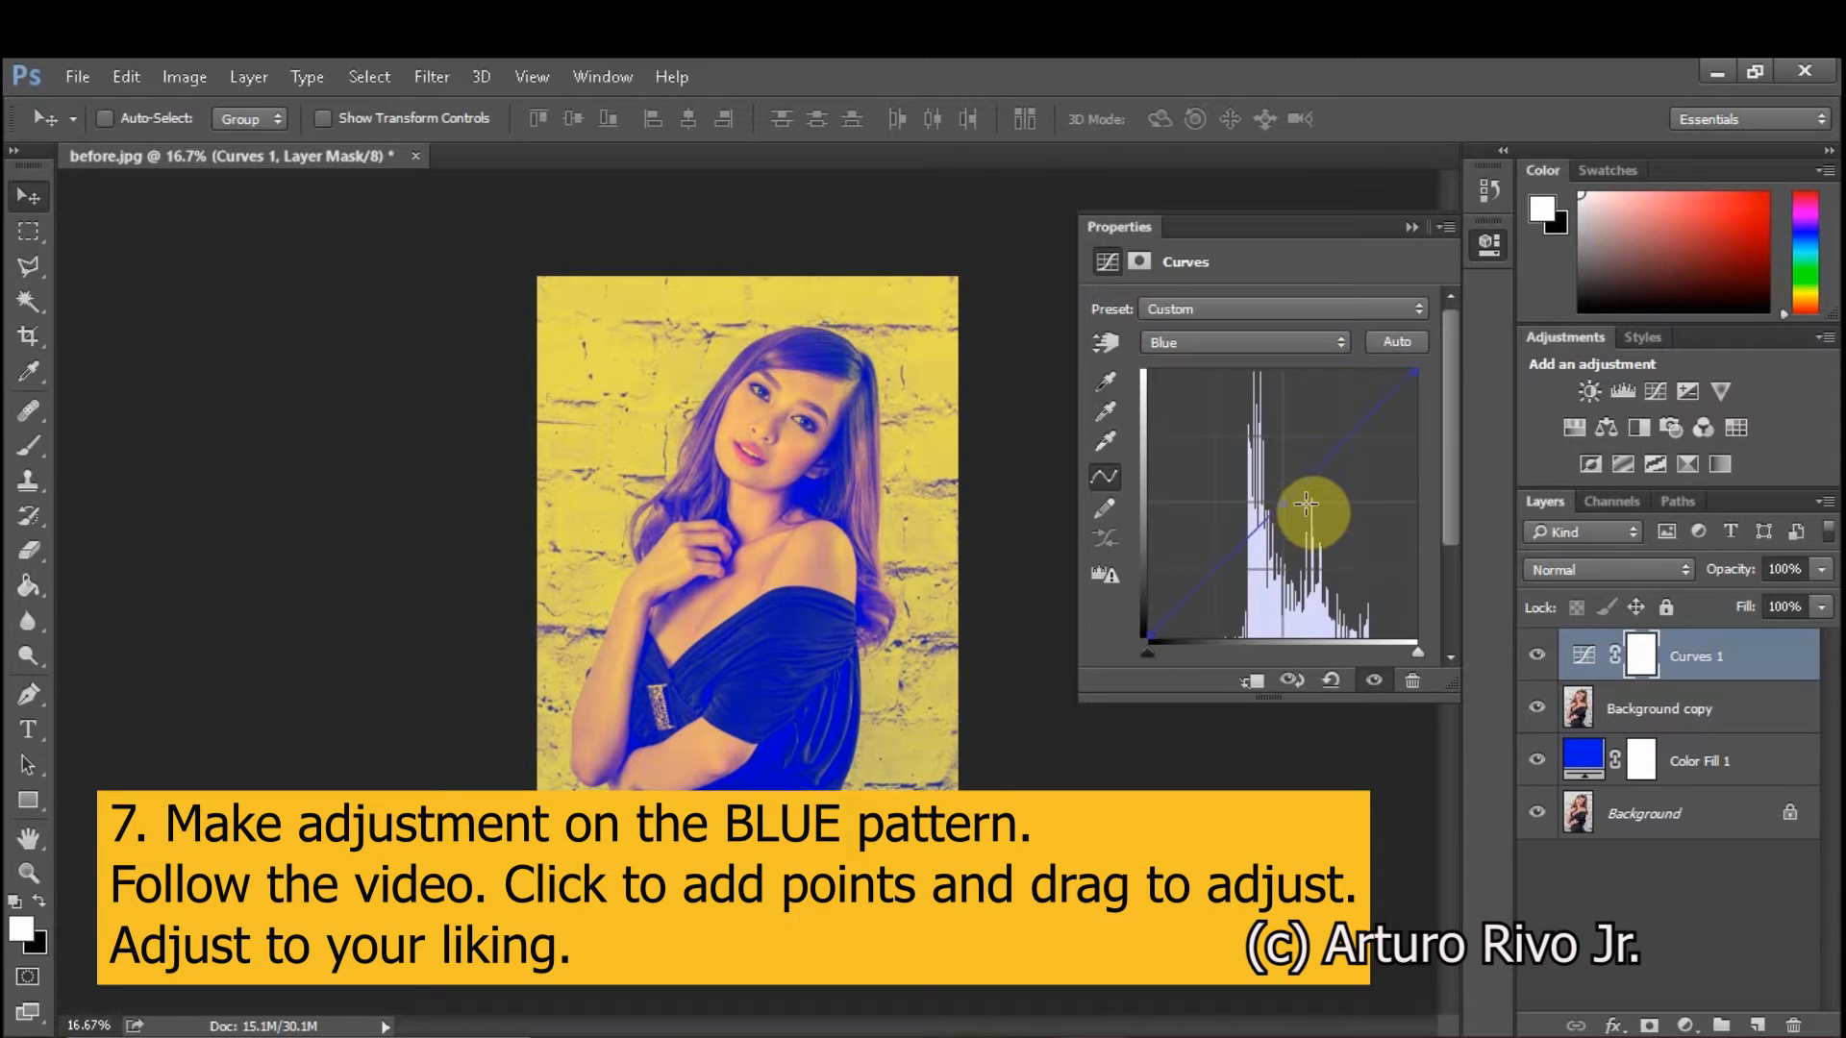
drag(1150, 637, 1142, 574)
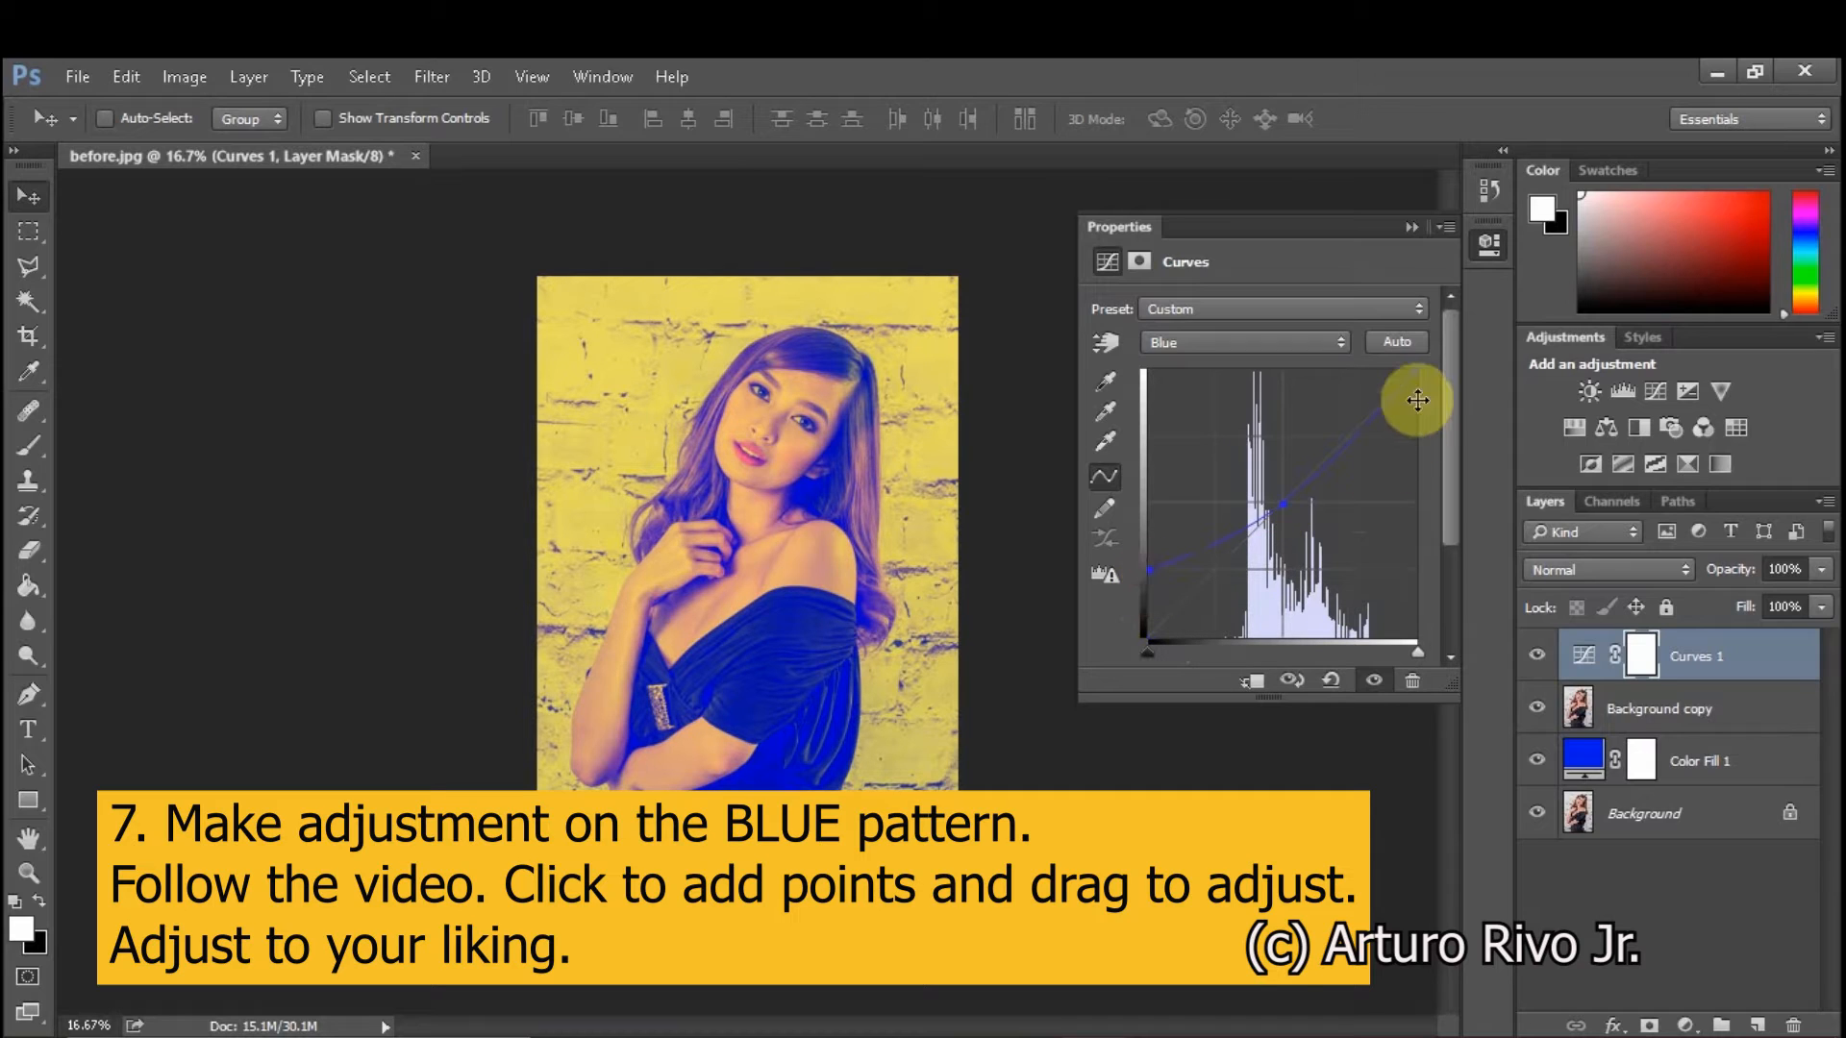
drag(1418, 375, 1431, 435)
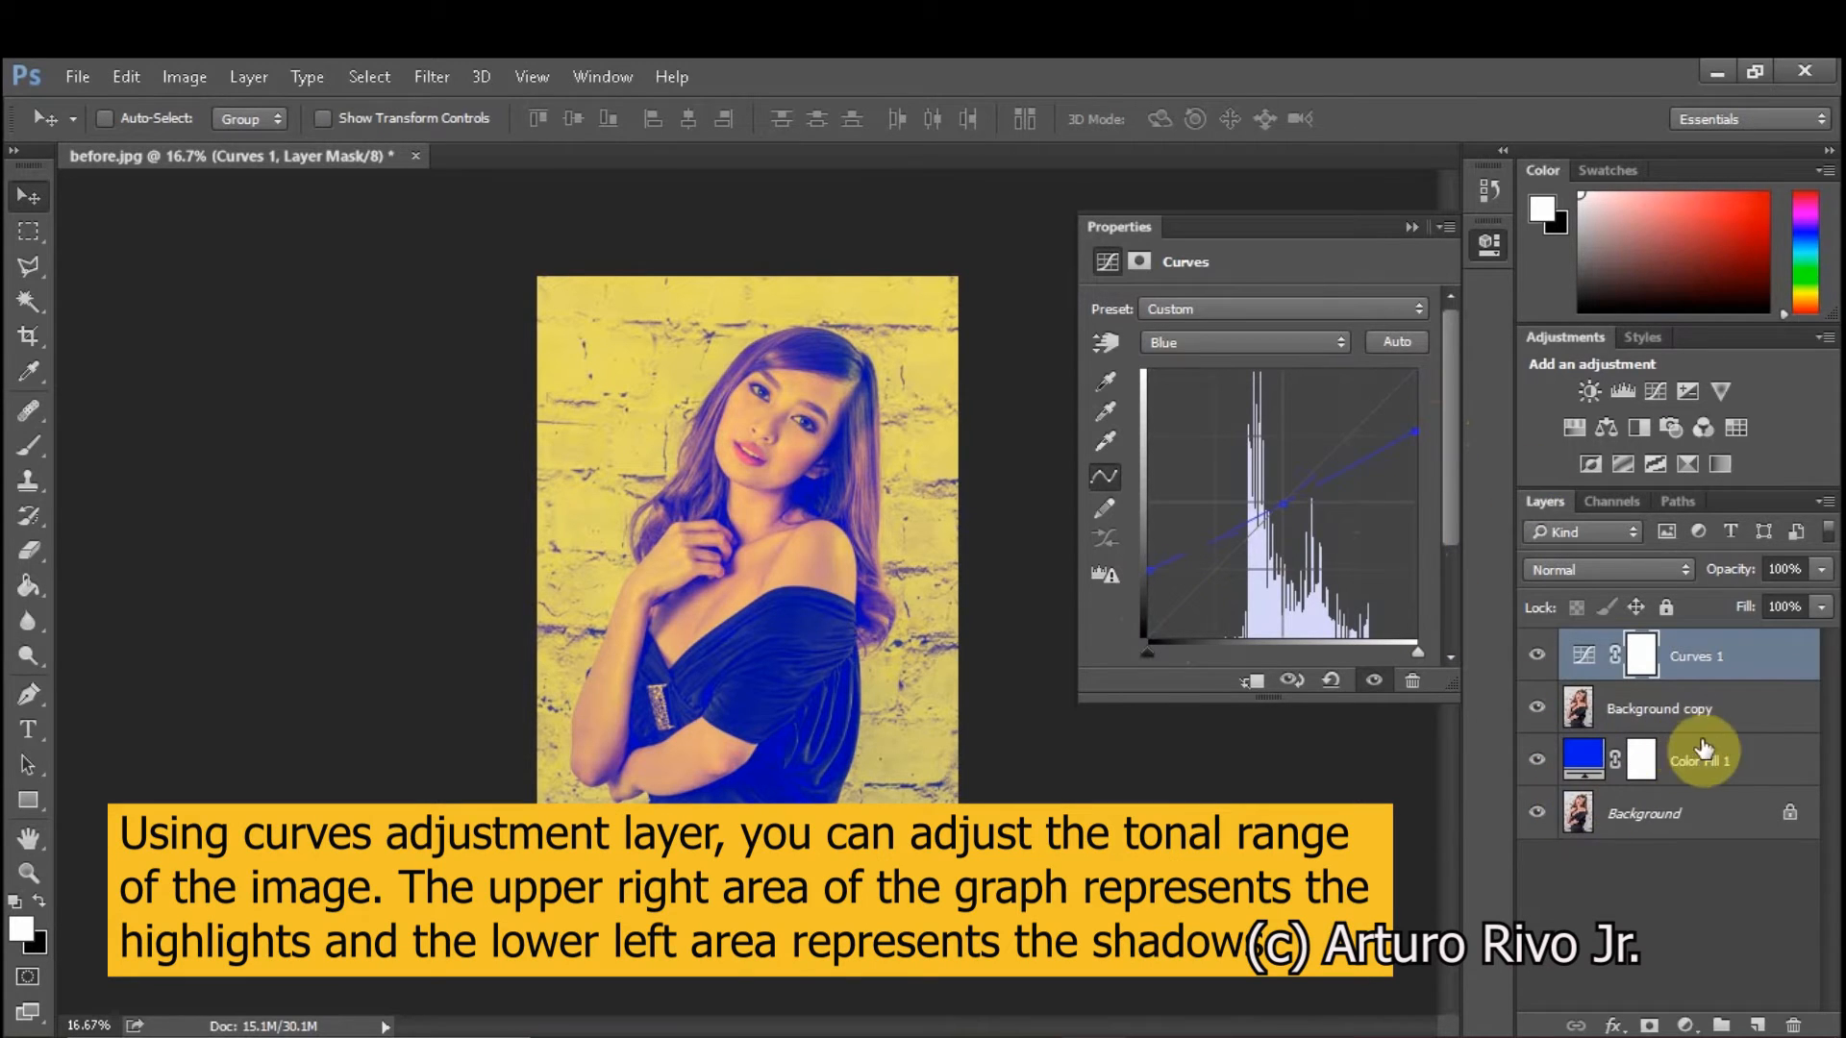
click(1413, 229)
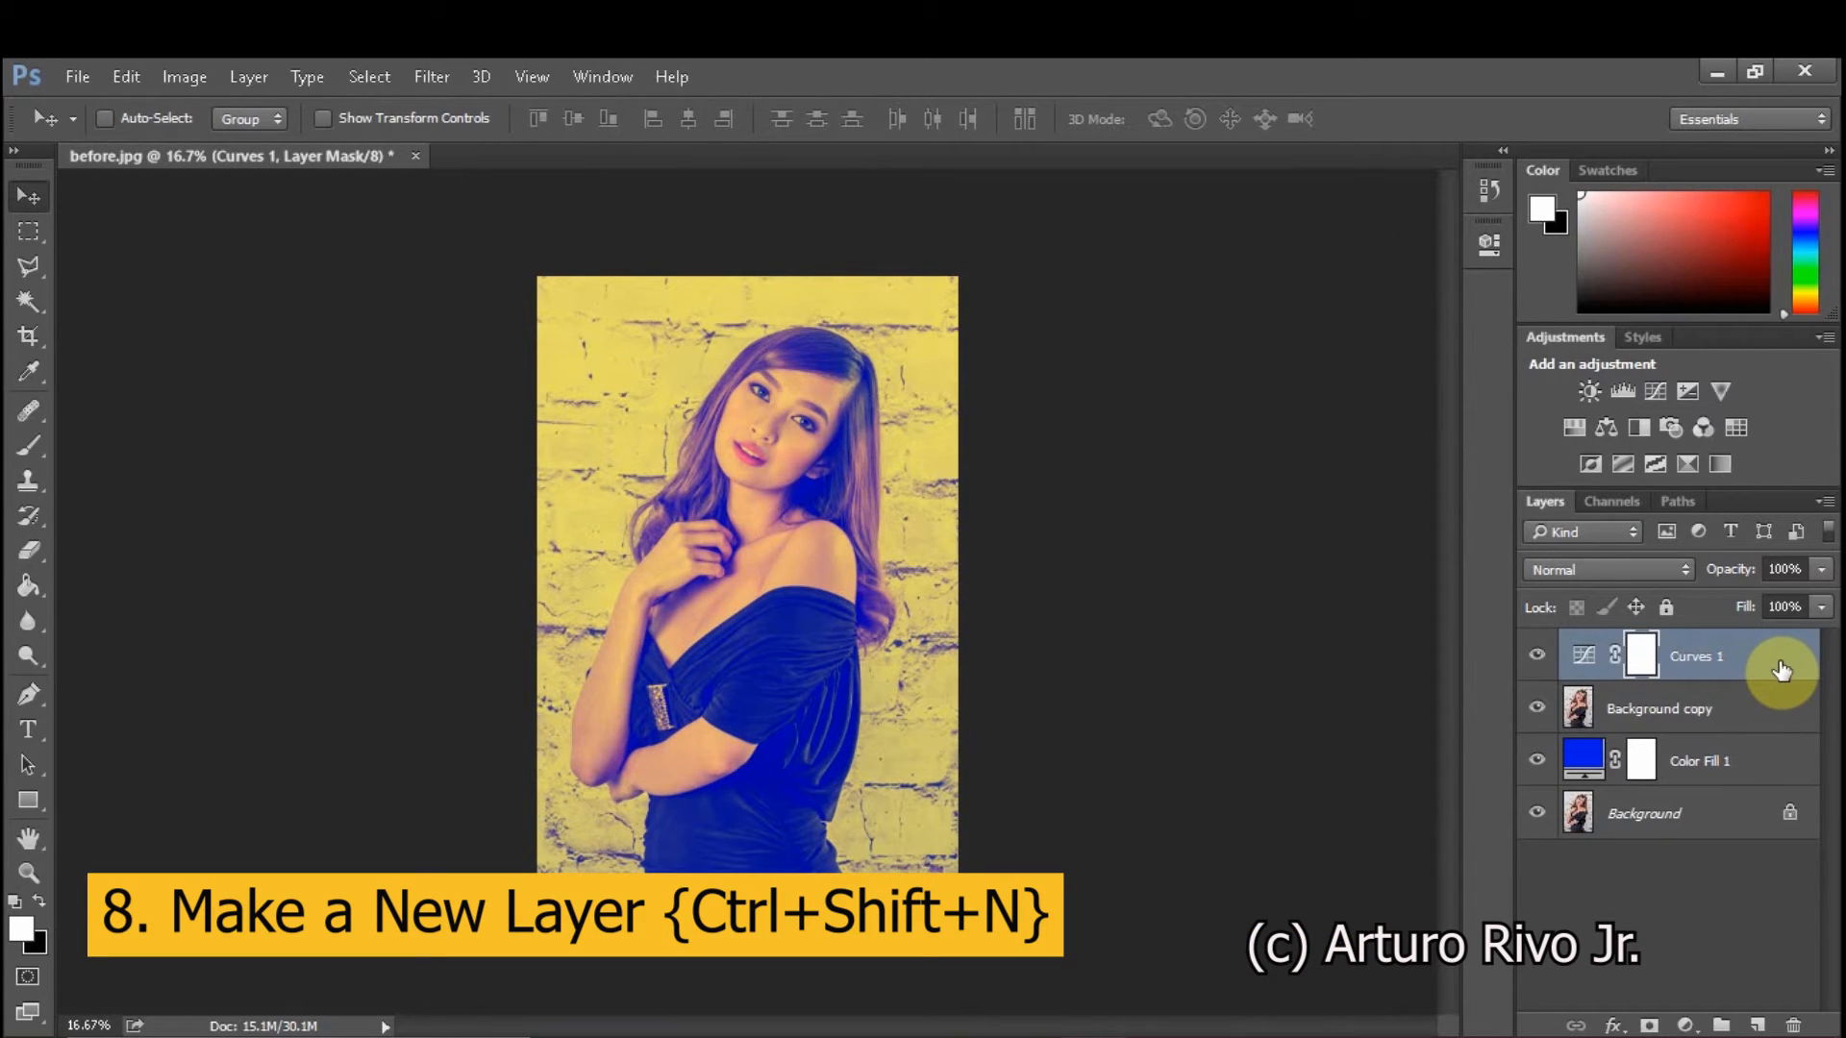
Create a new top layer and fill it with a radial gradient from white near the face to light gray #d8d7d5 outward.
key(ctrl+shift+n)
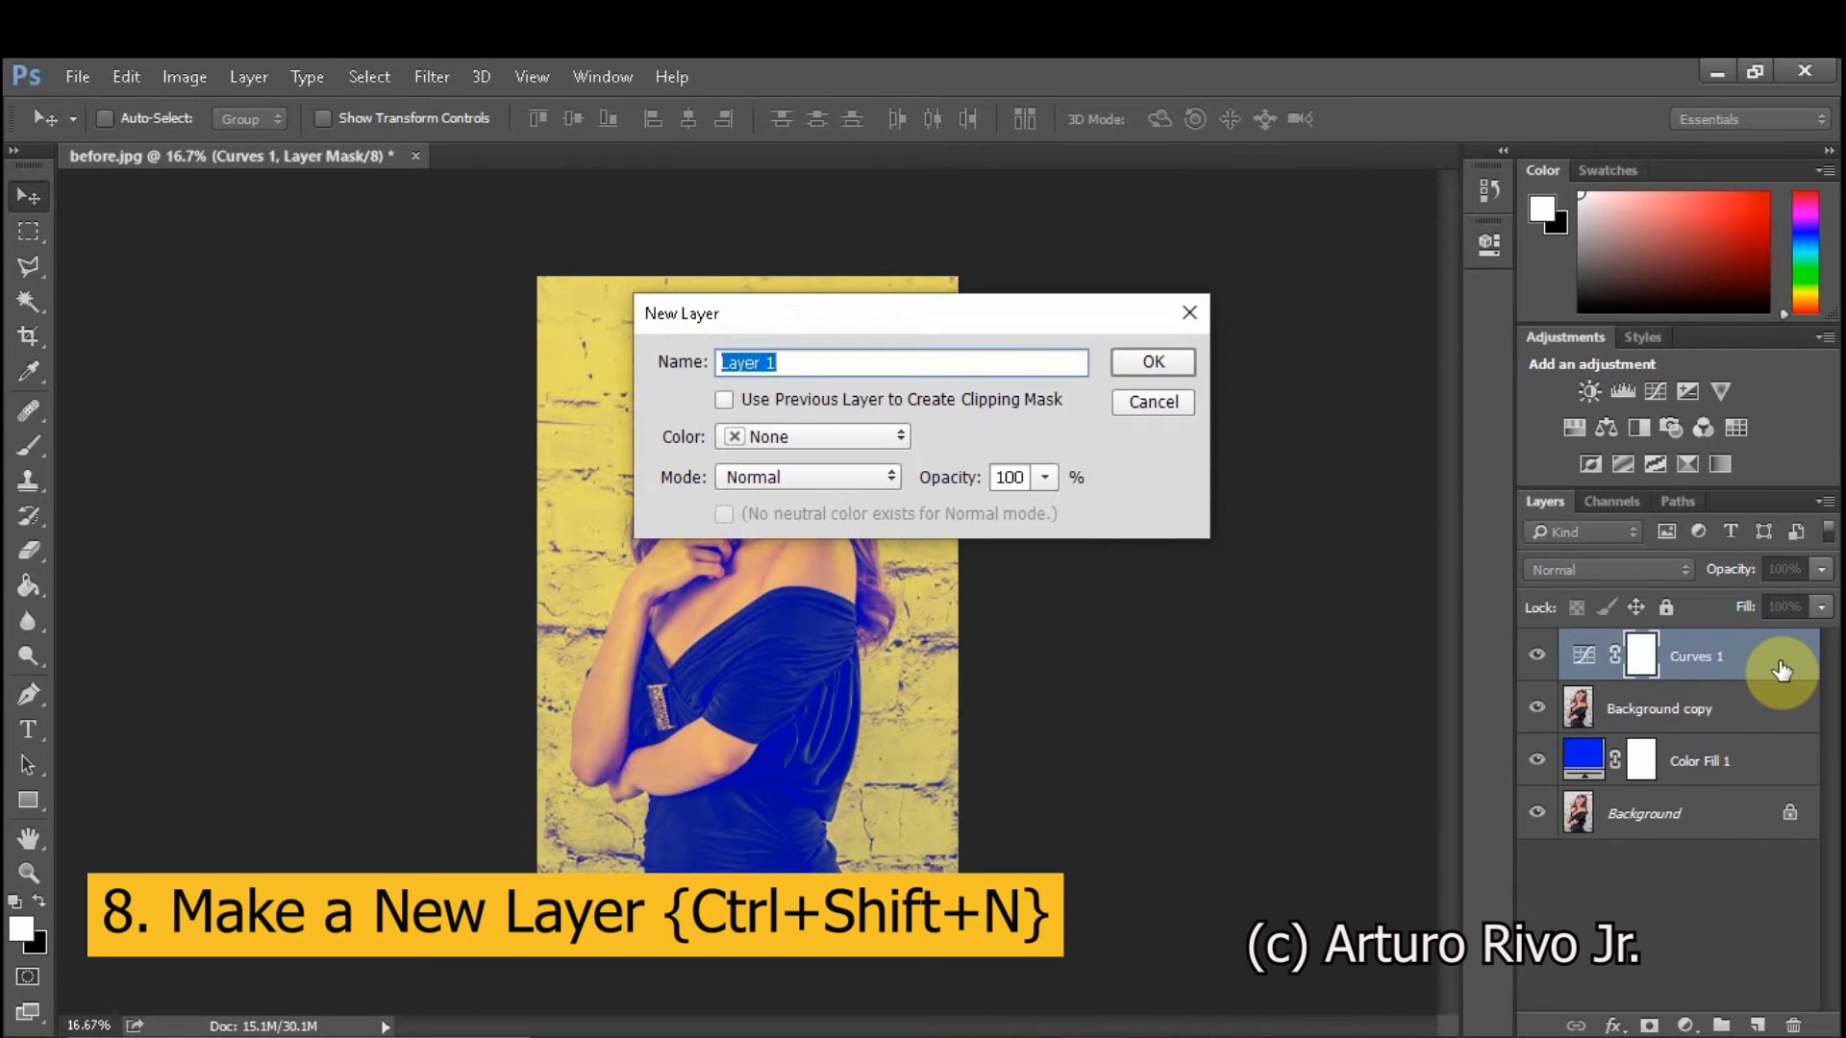
key(Return)
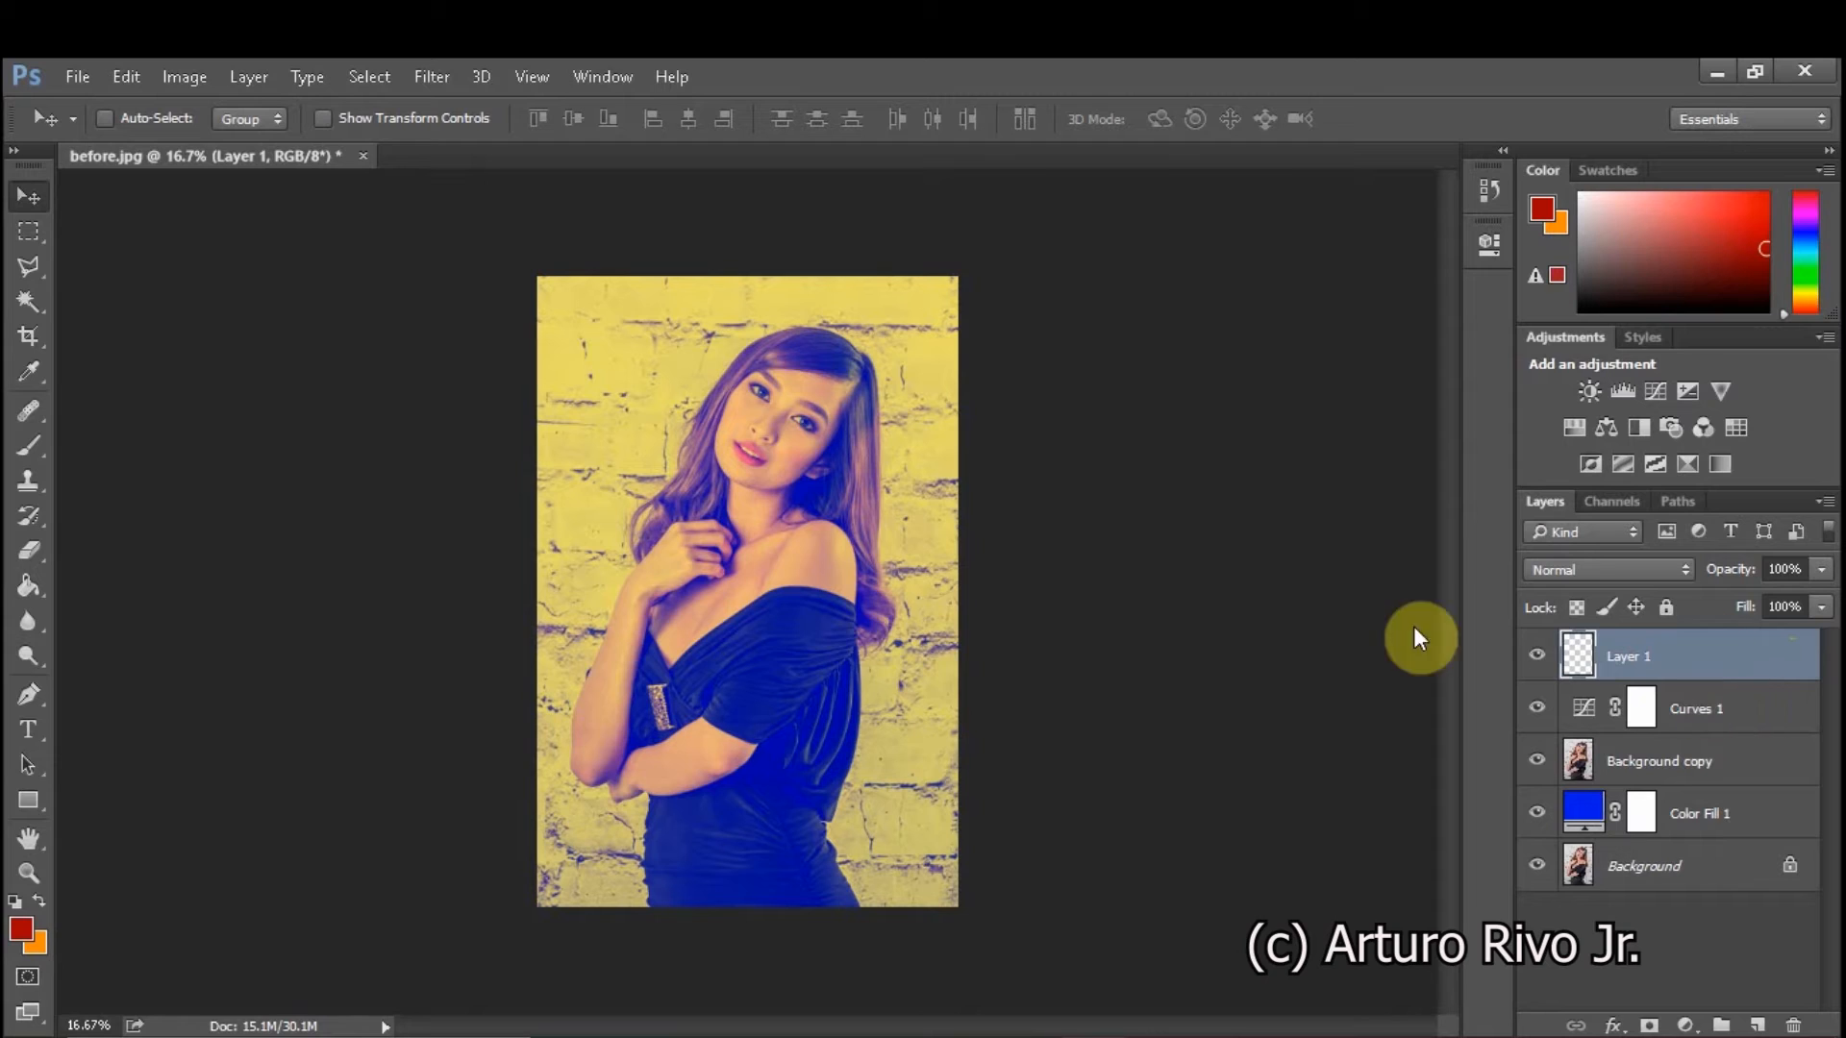
click(32, 596)
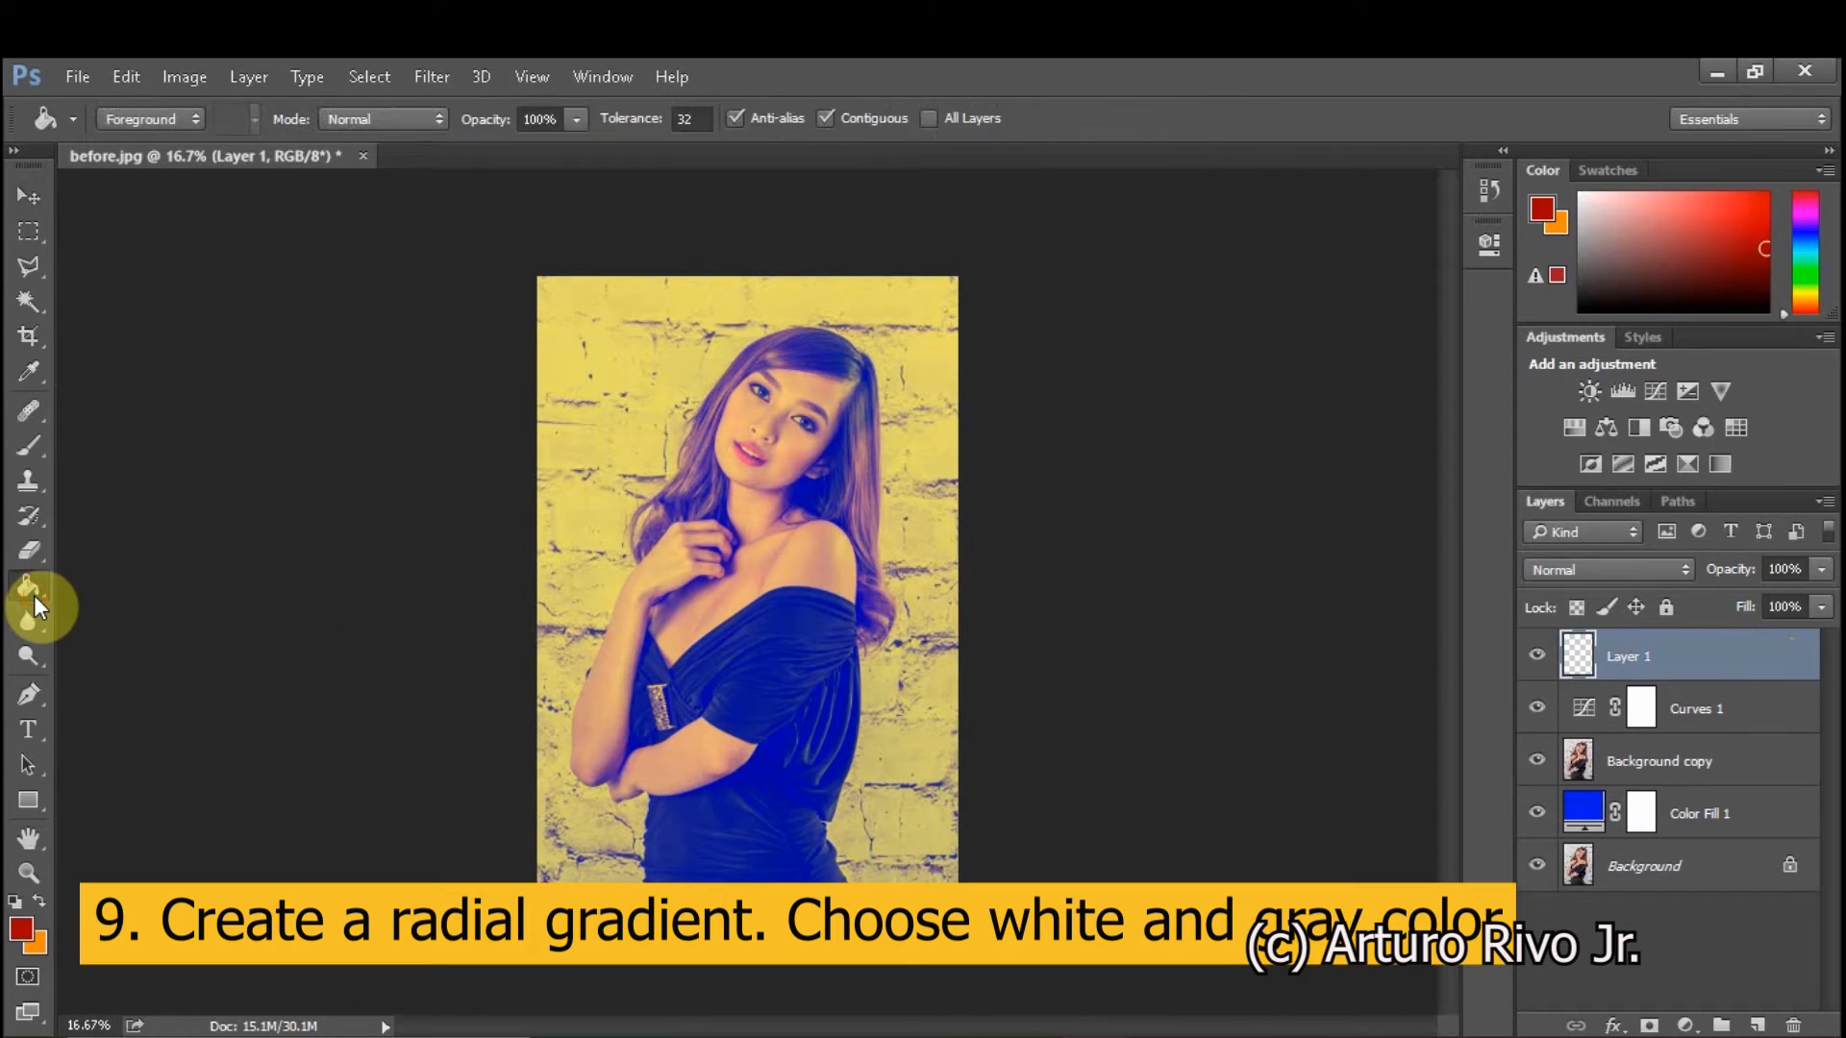
click(32, 591)
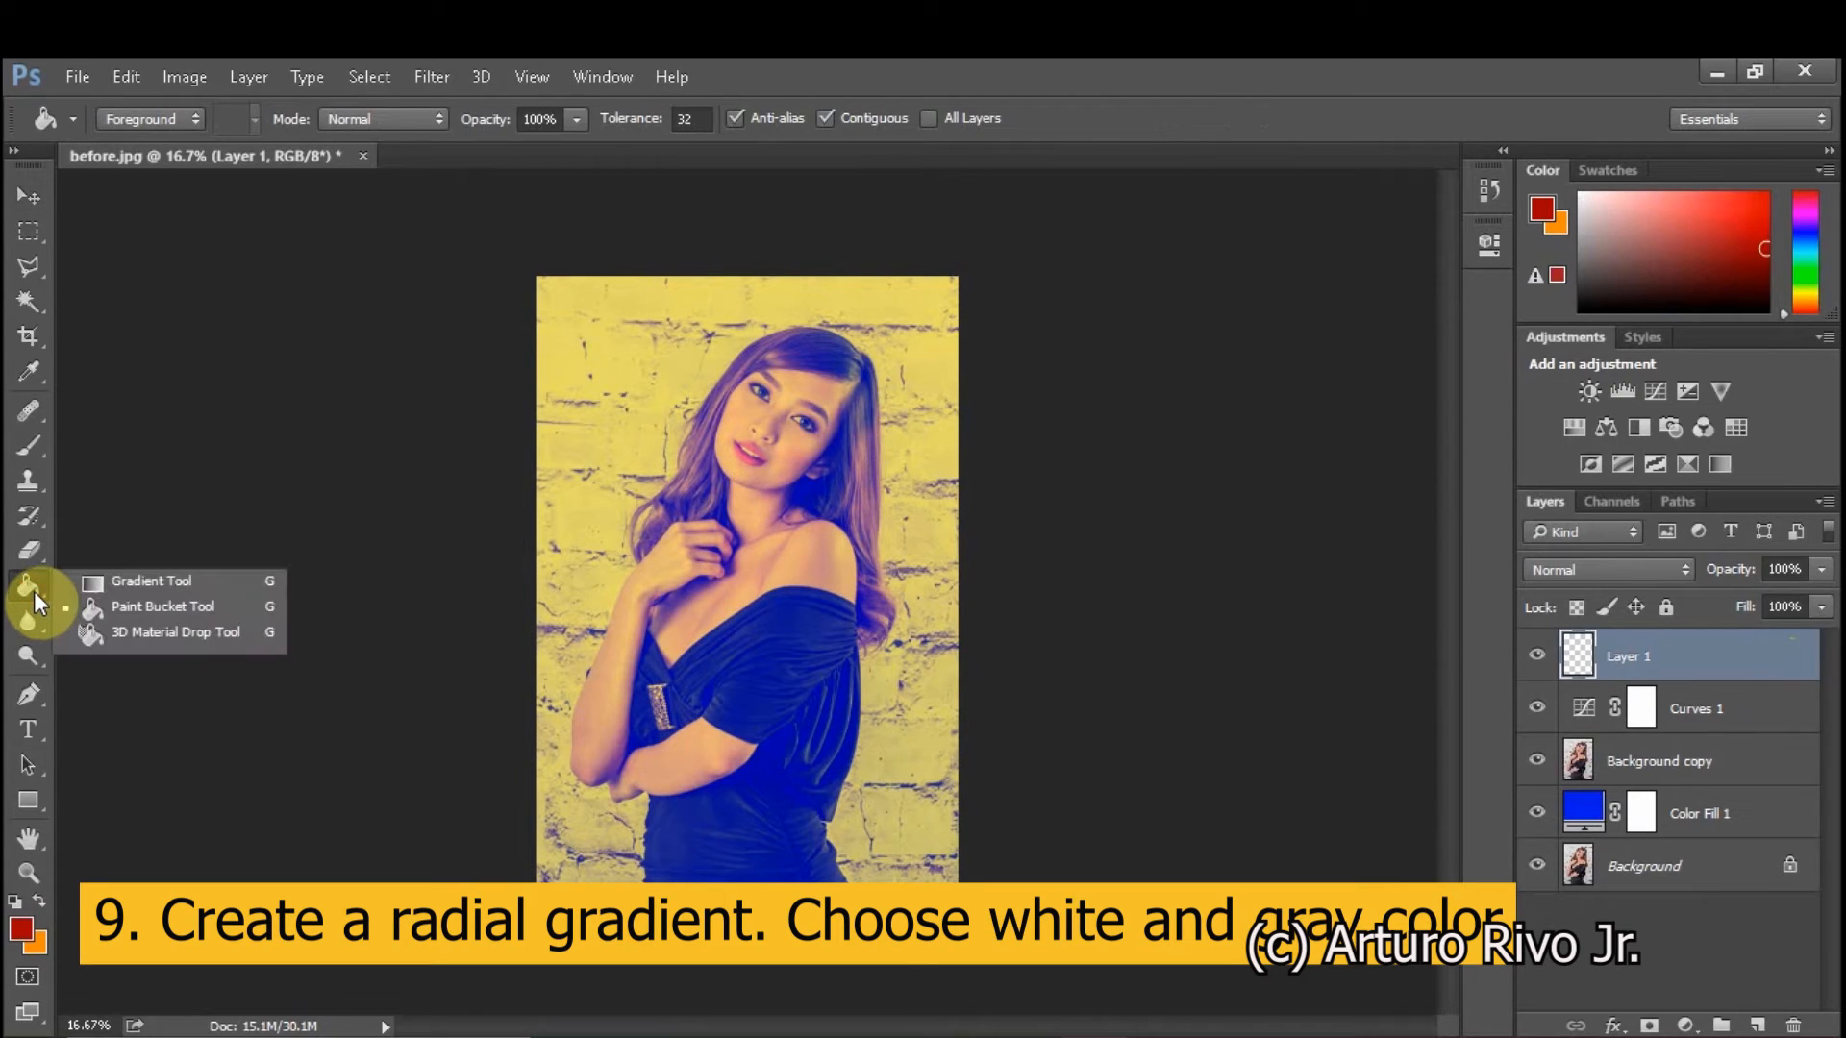
click(113, 589)
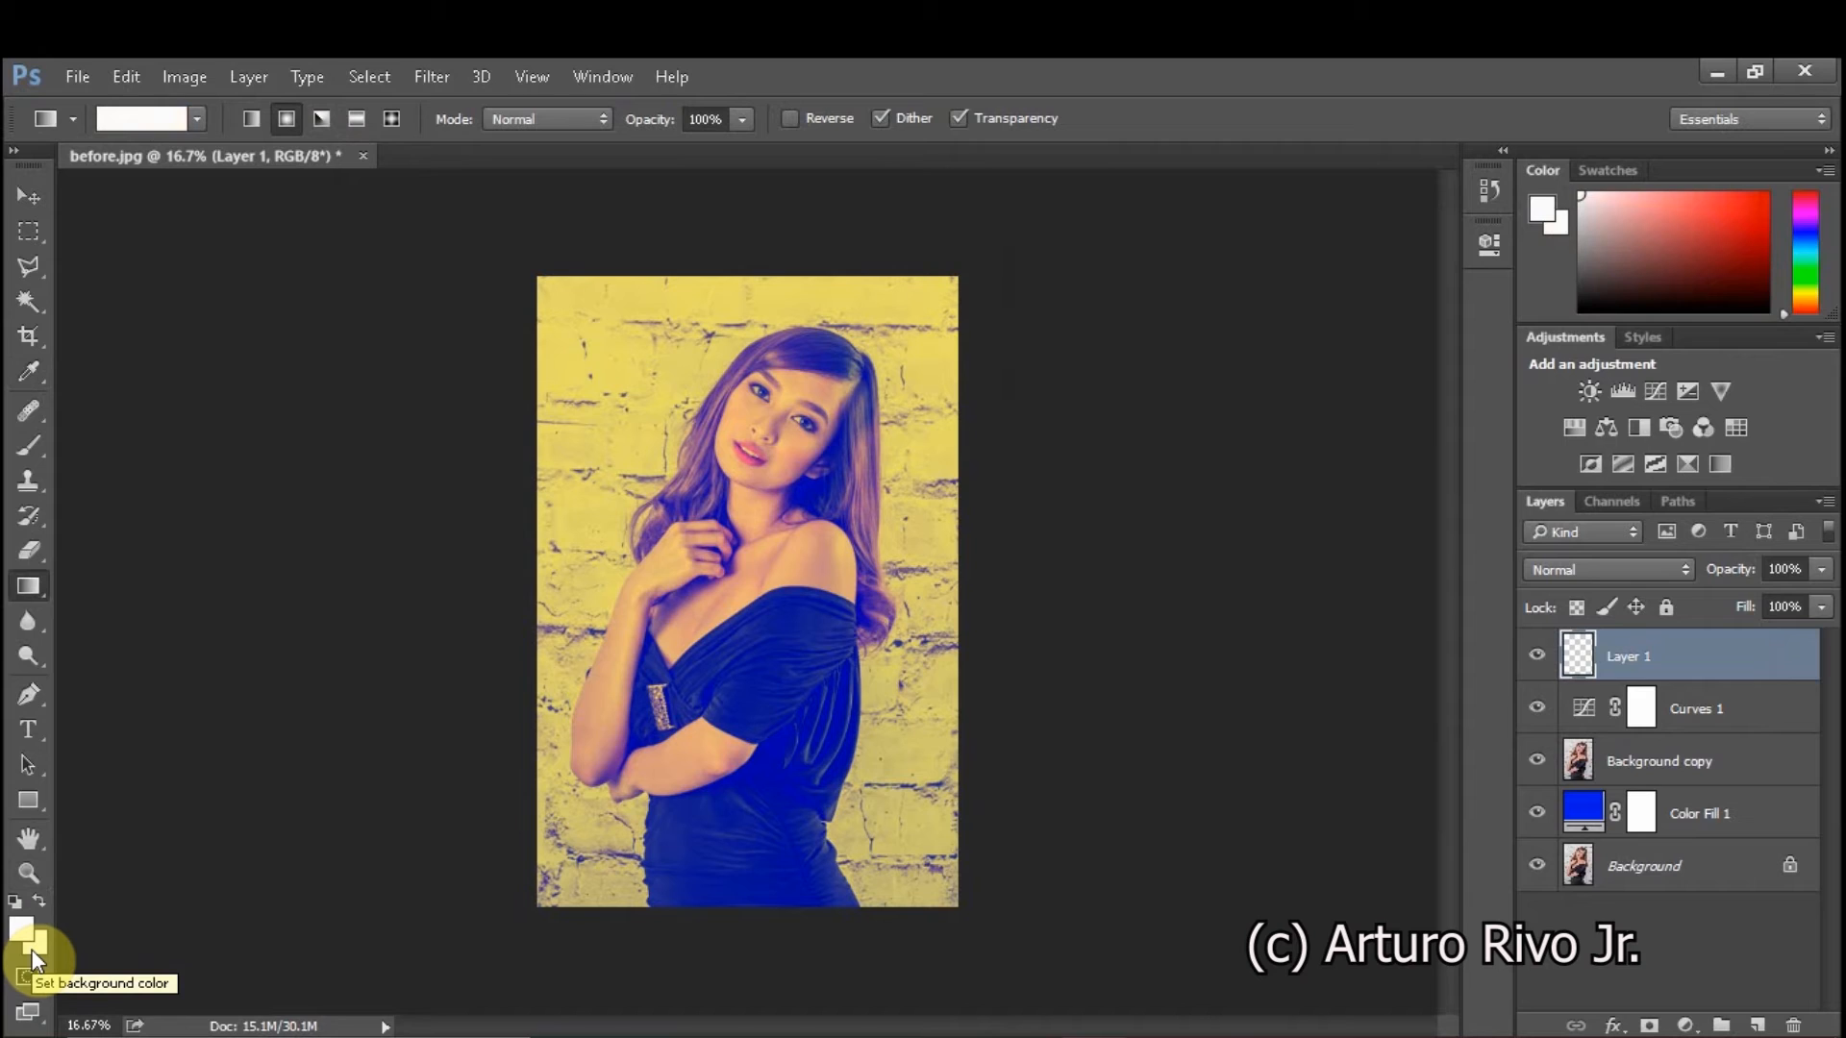
click(34, 944)
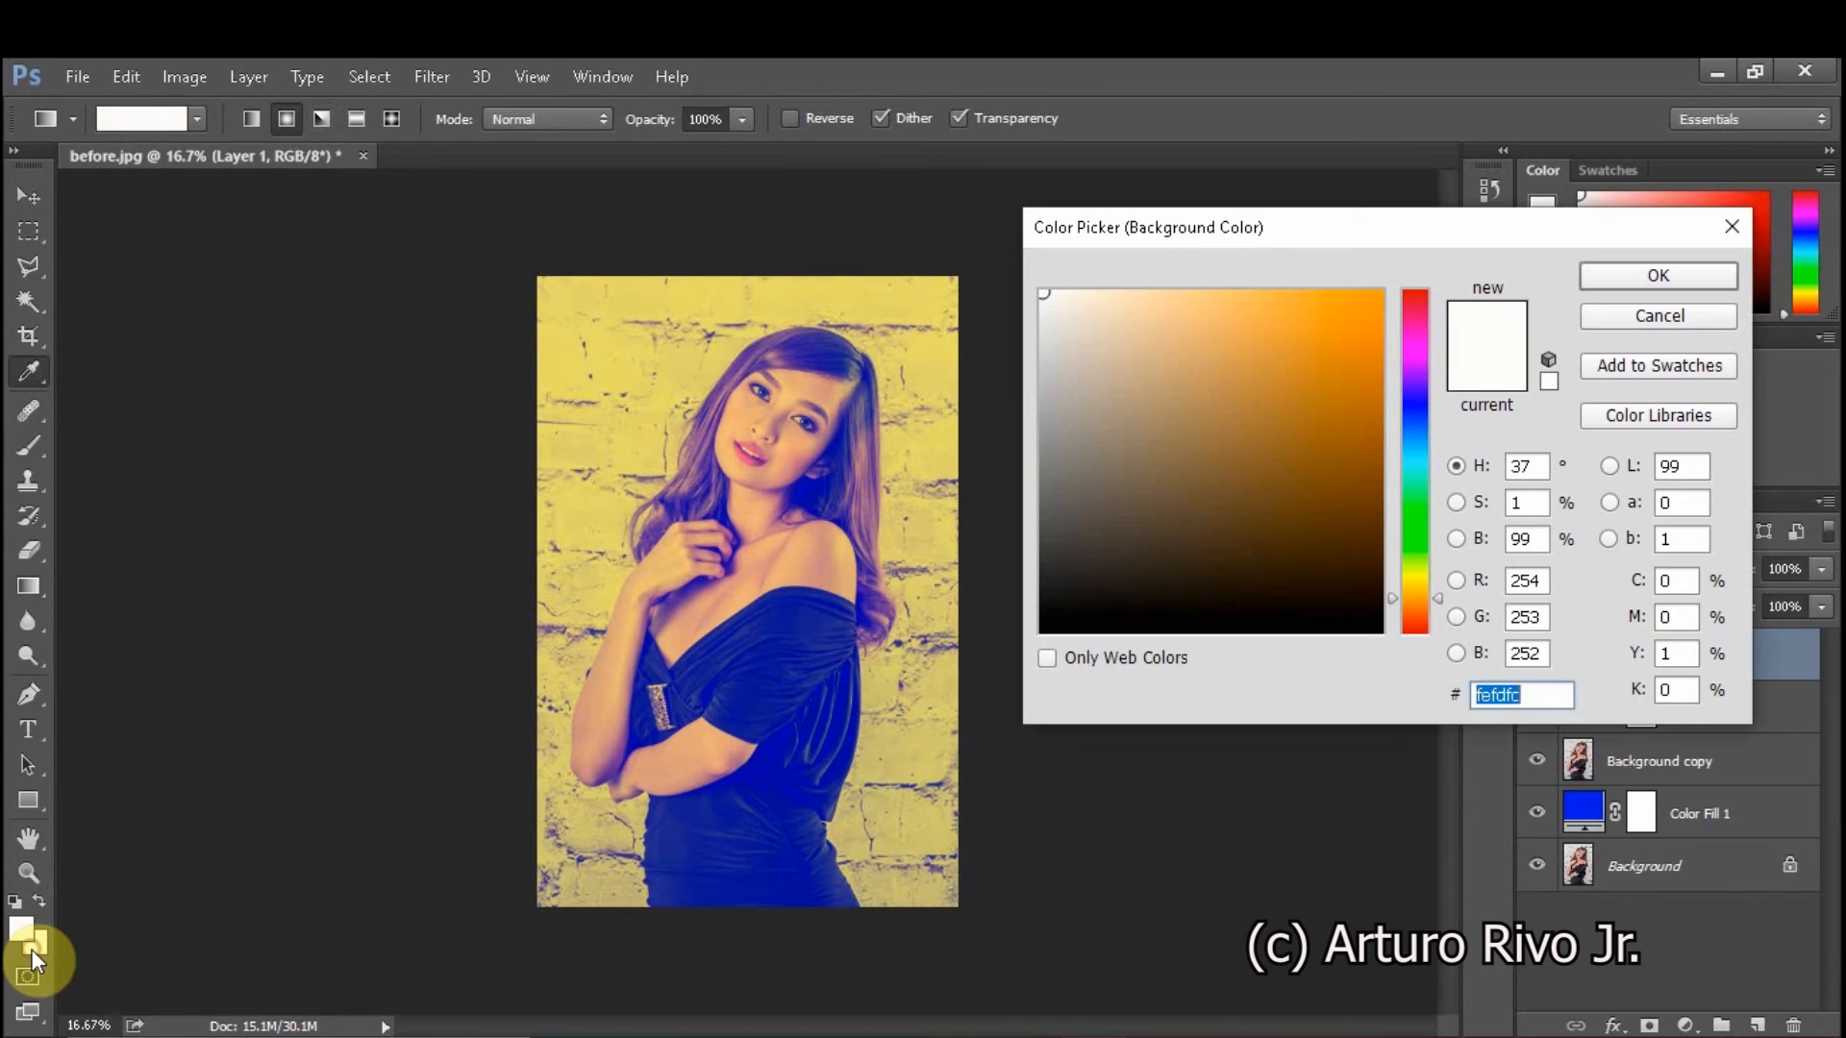
click(1044, 338)
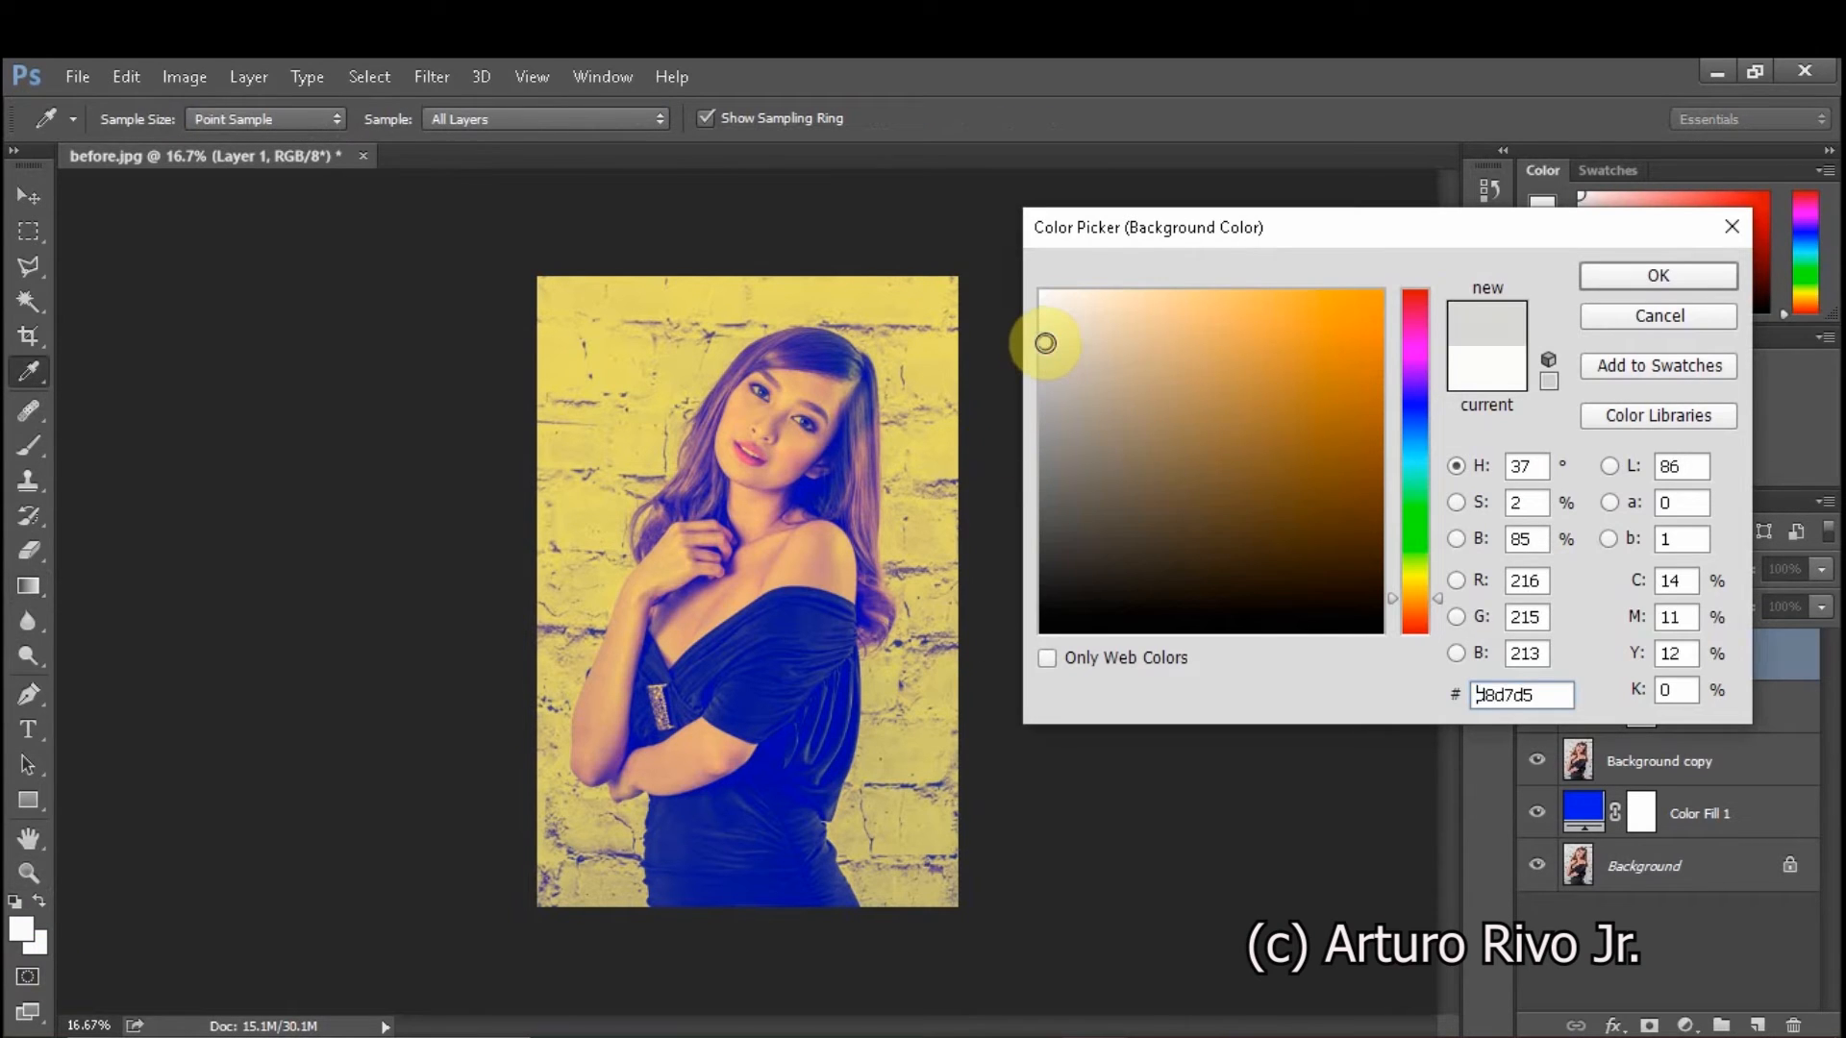
click(1629, 277)
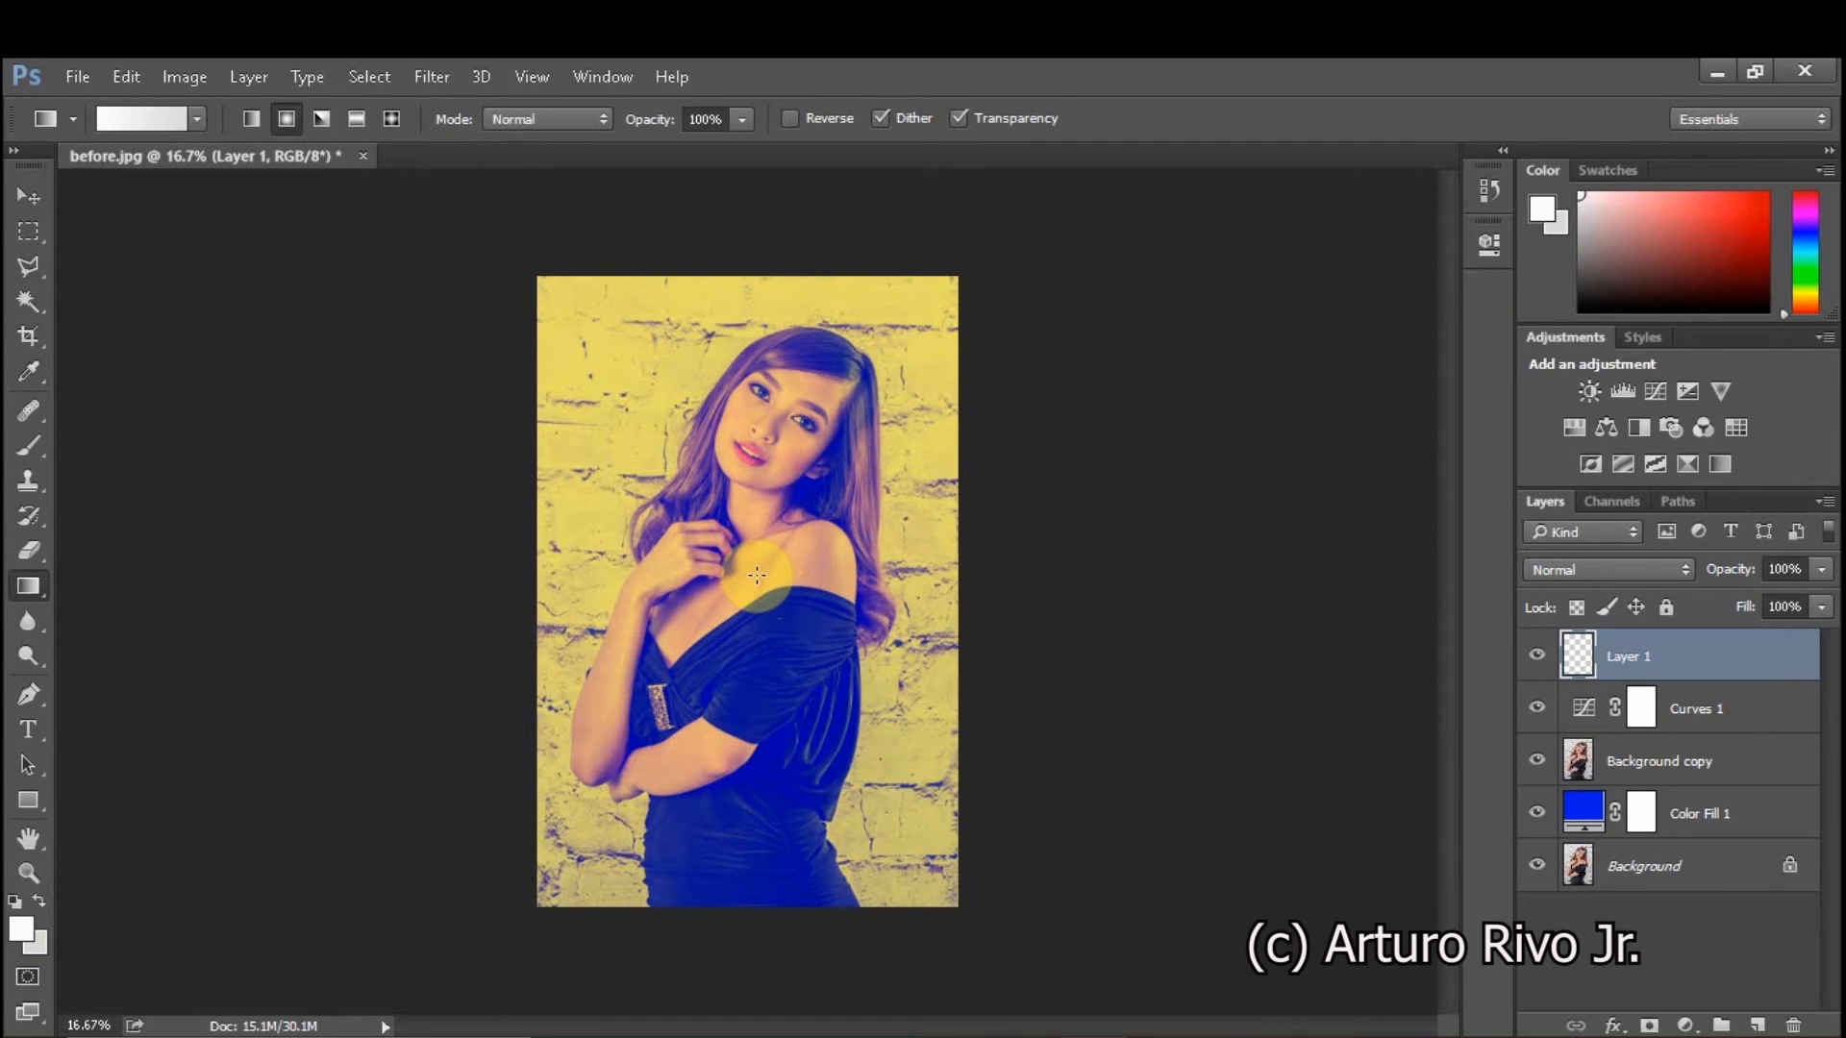
drag(717, 452, 898, 674)
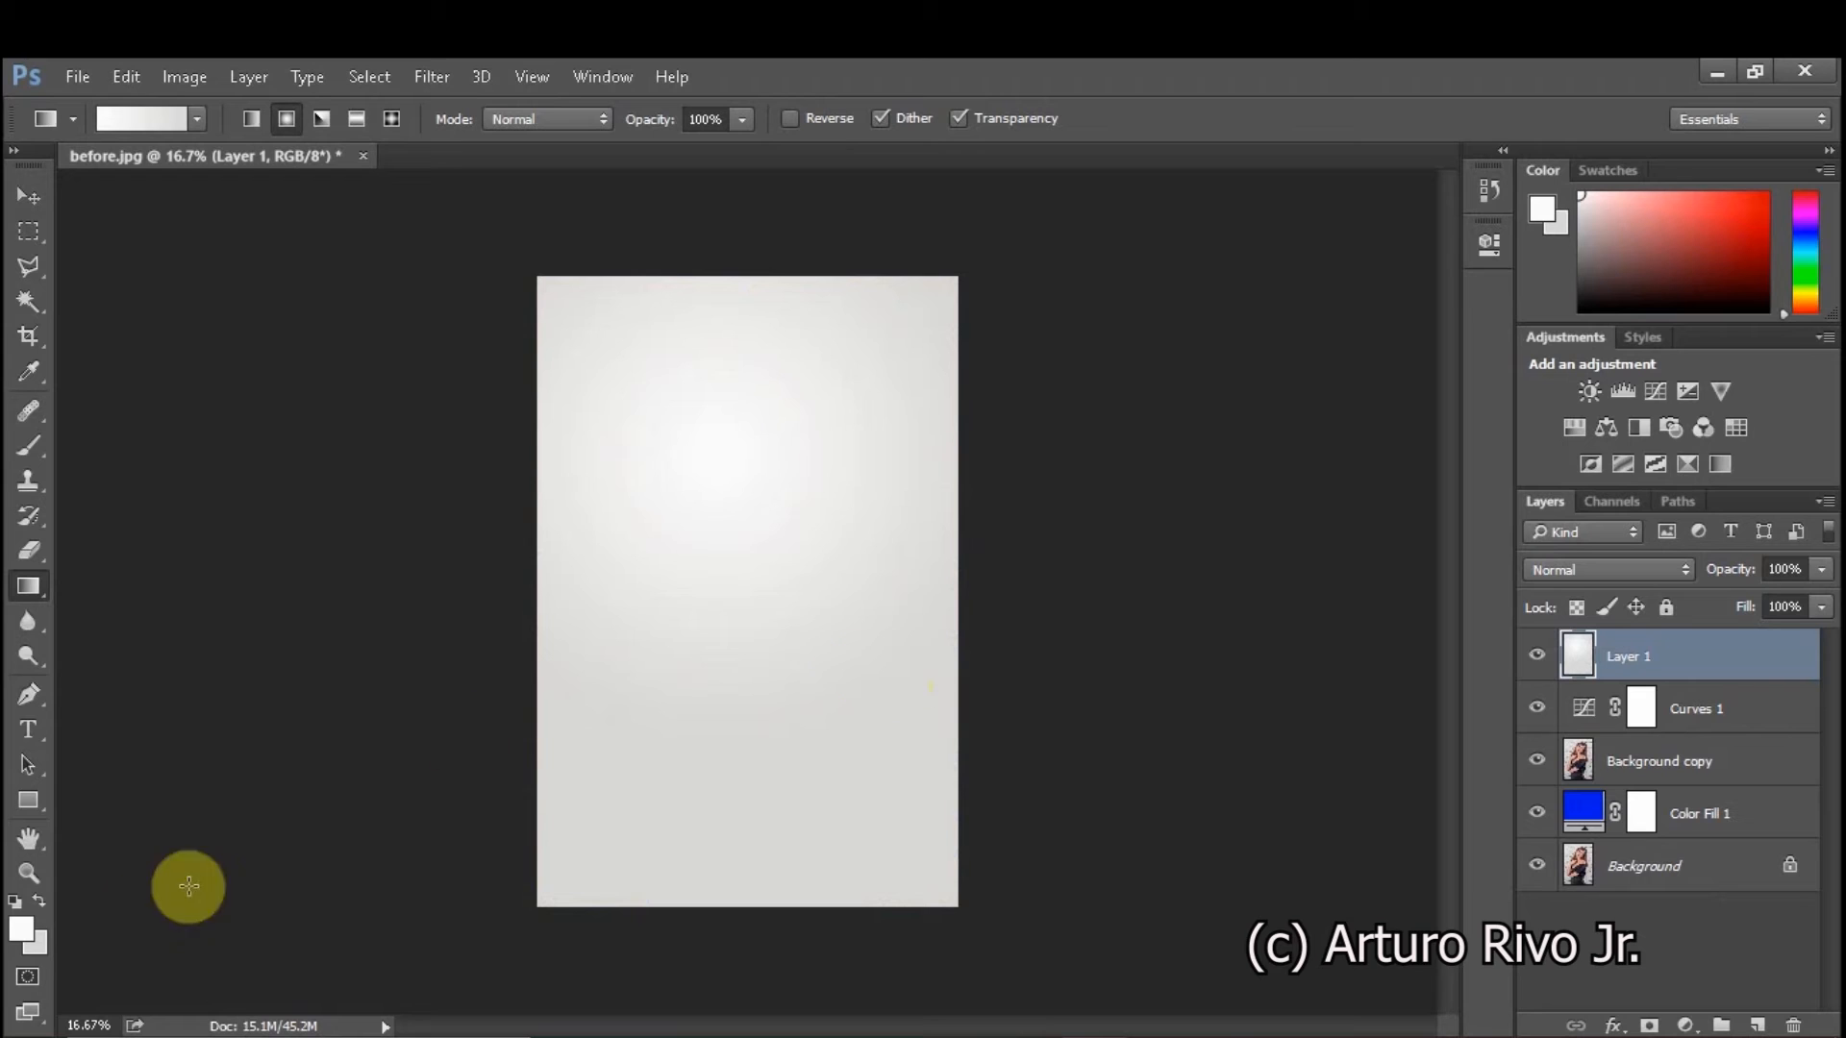
Change the background color to the darker gray #797877.
click(37, 948)
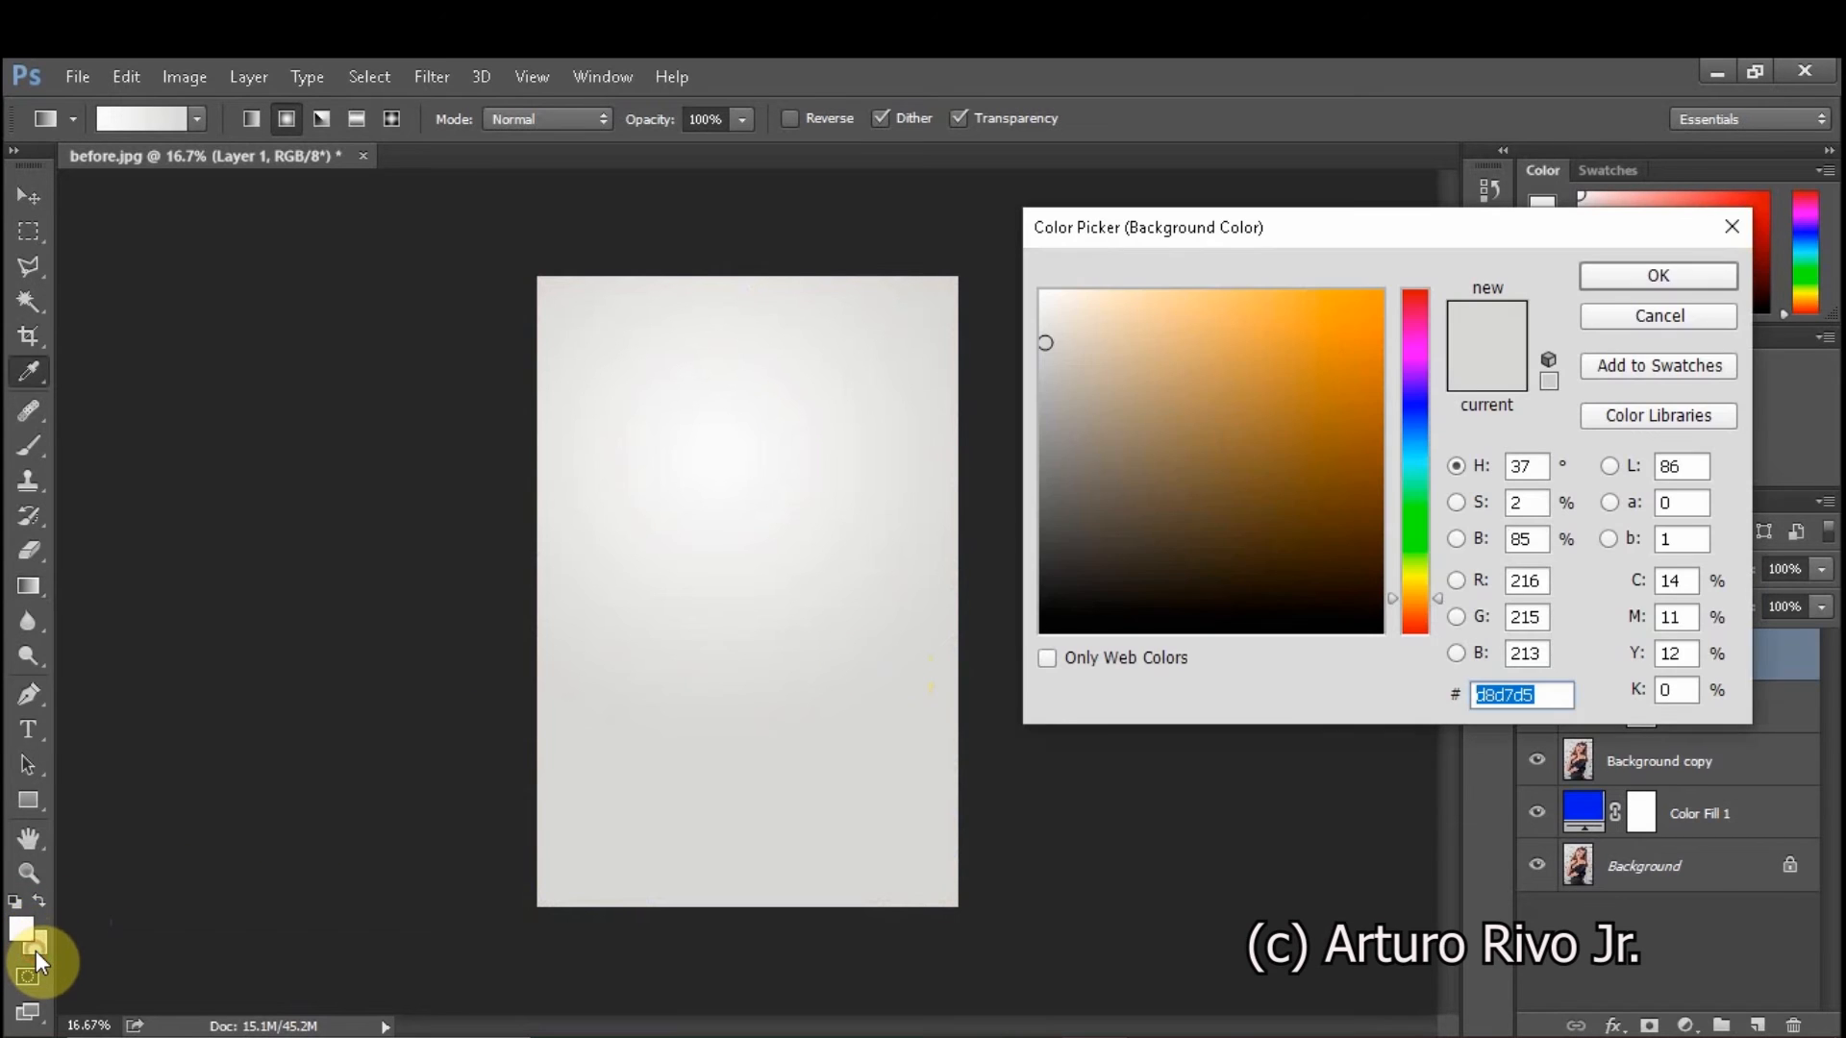
click(1046, 470)
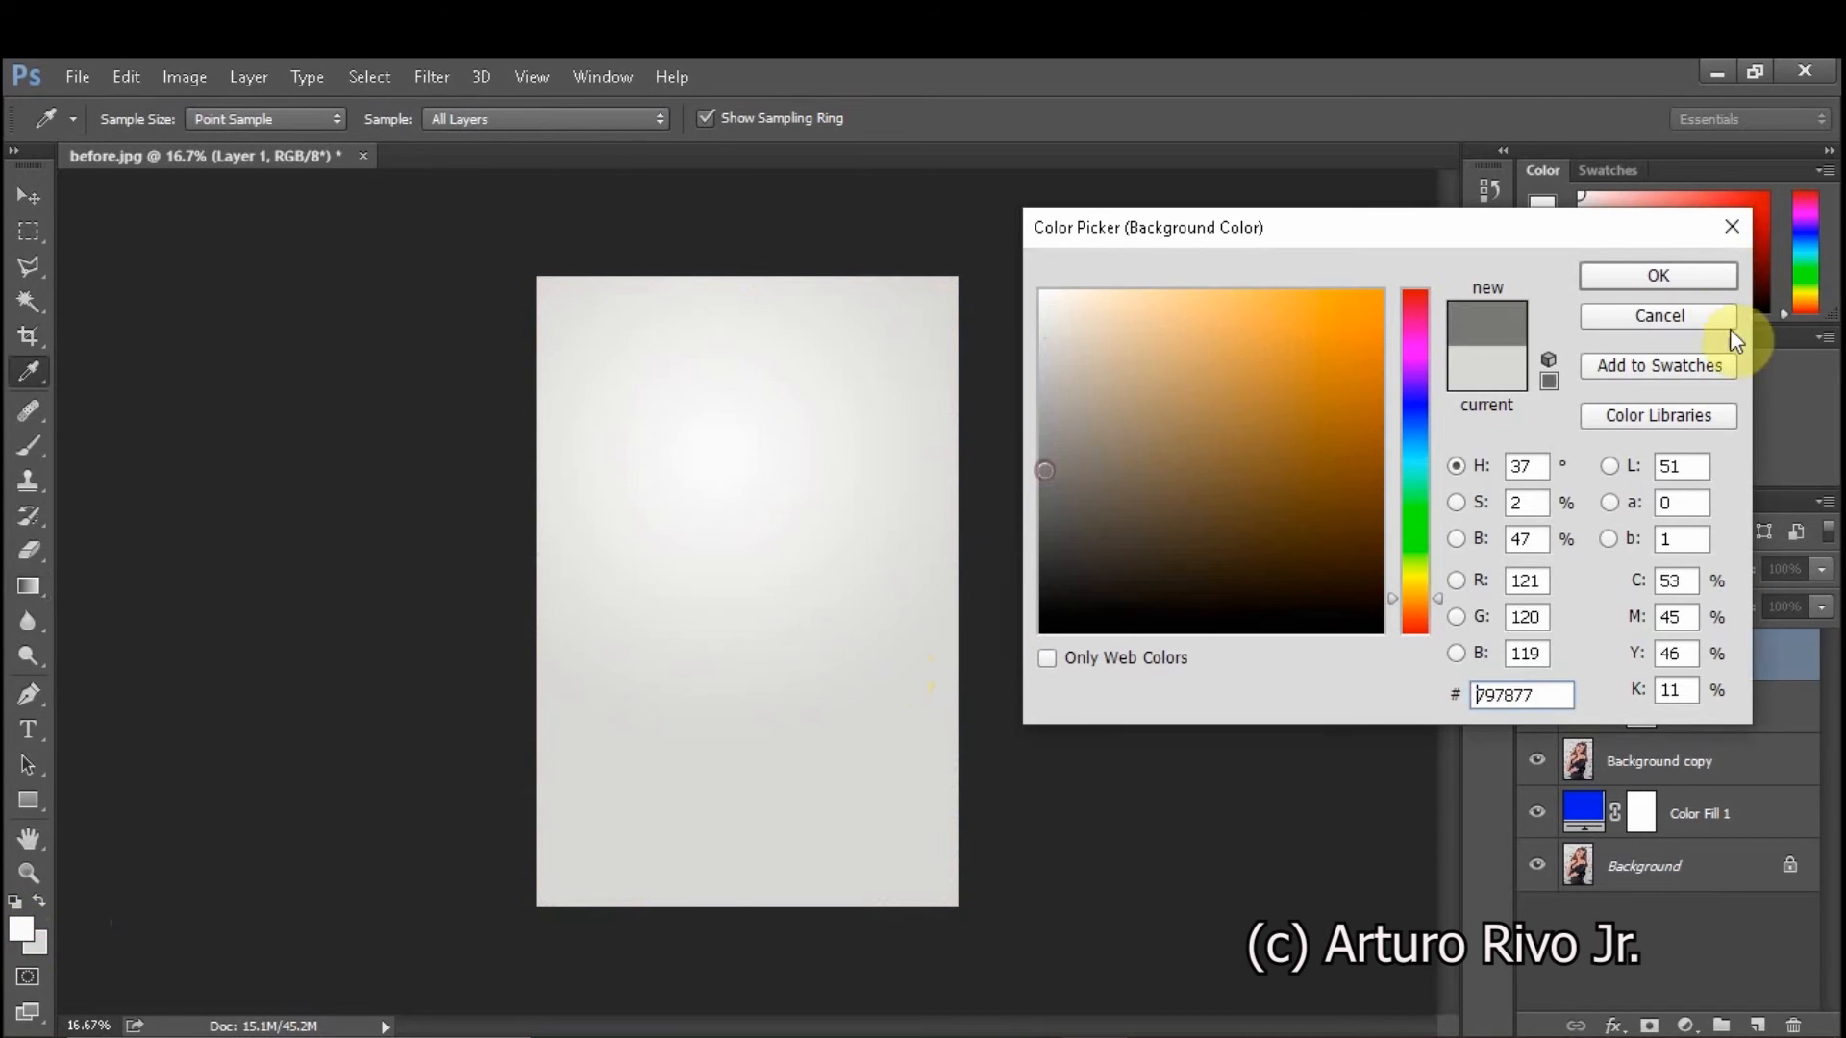
click(1679, 275)
Refill Layer 1 with radial gradients from white near the middle to gray outward, trying different centres and radii.
key(g)
drag(758, 494, 851, 604)
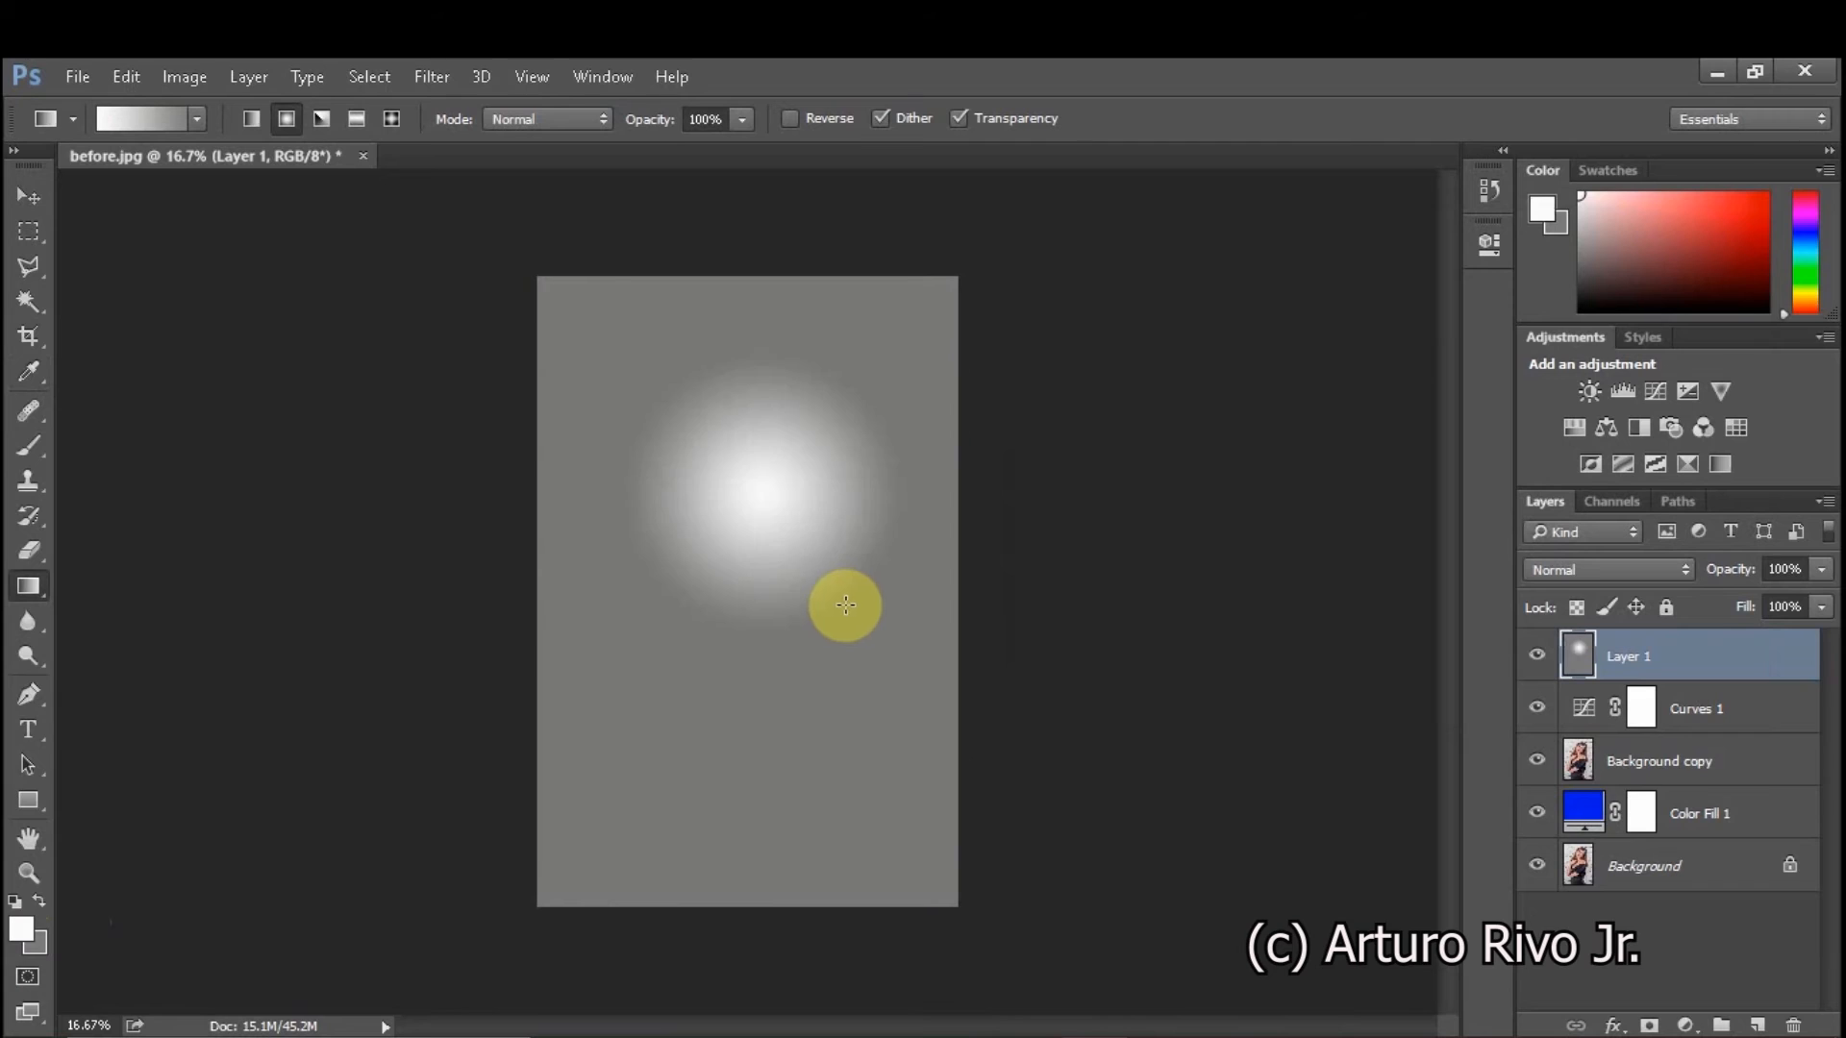
drag(746, 523, 846, 682)
drag(746, 528, 894, 804)
drag(783, 610, 914, 821)
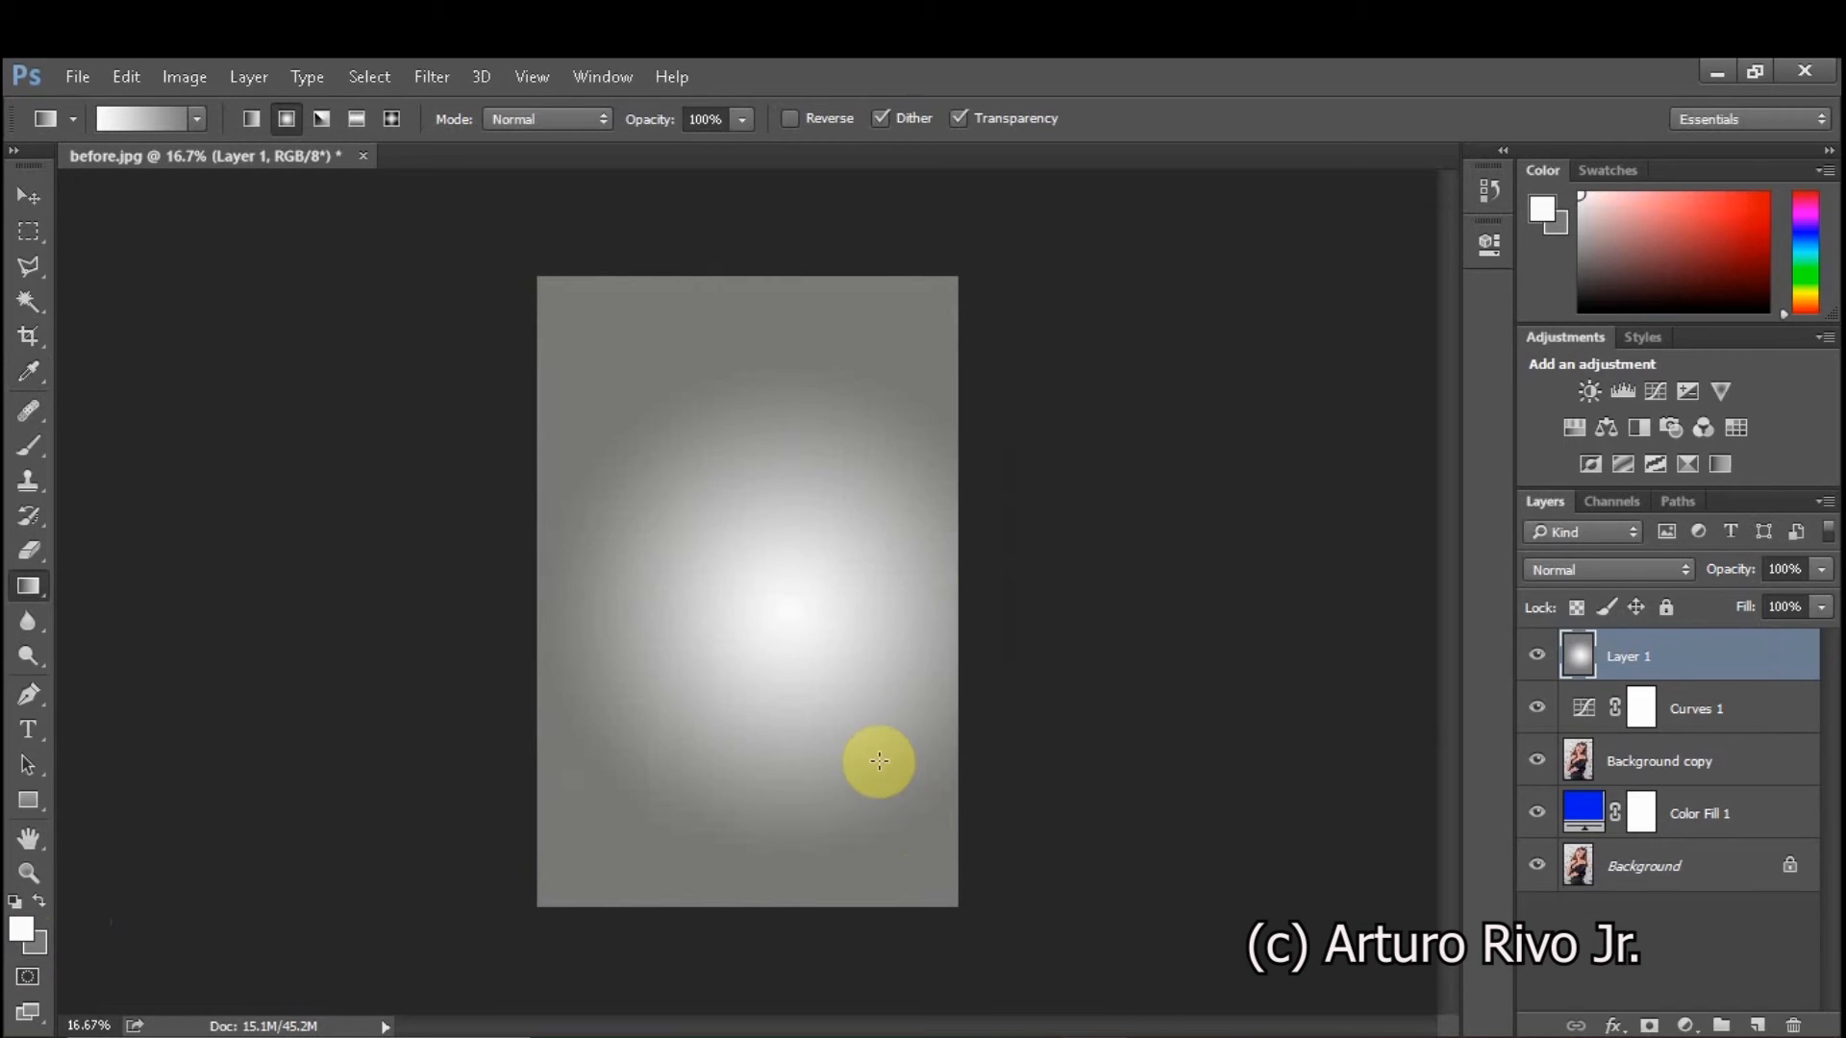
drag(768, 549, 824, 734)
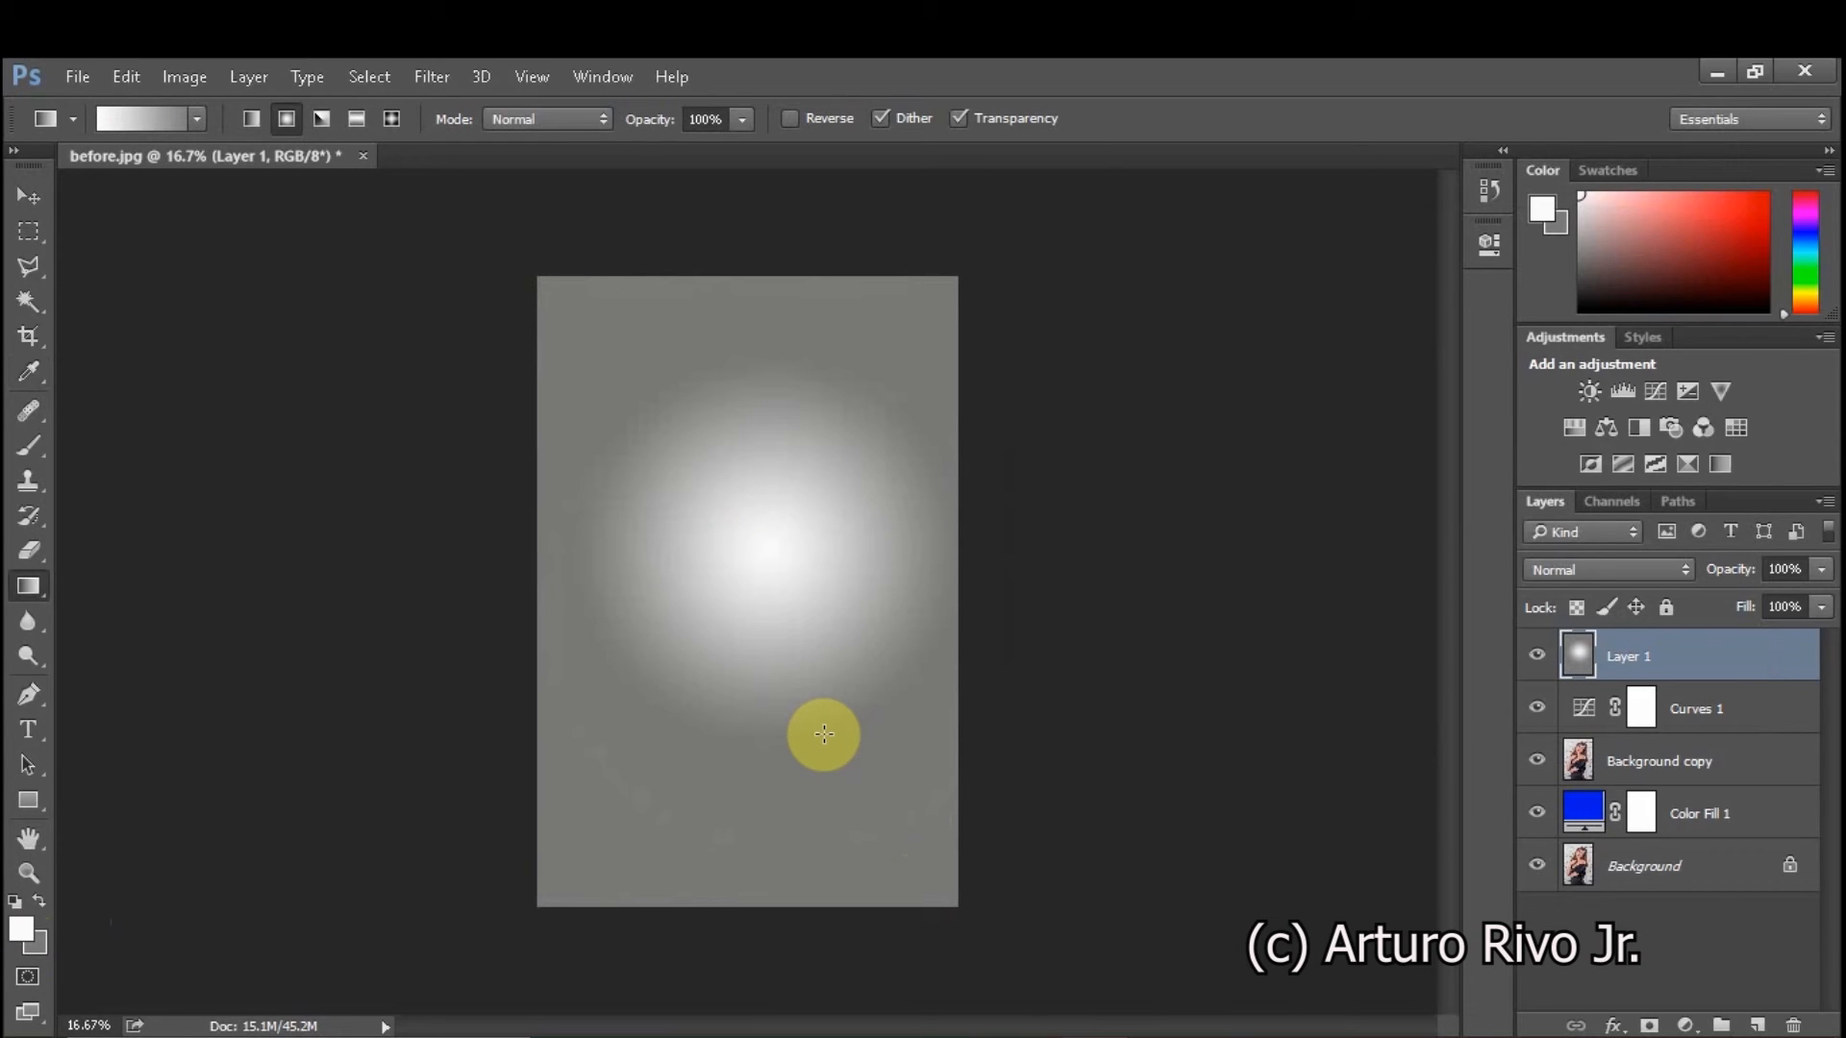
Swap foreground and background colors, refill Layer 1 with a radial gradient from gray centre to white corners, and set its blend mode to Soft Light.
click(40, 900)
drag(749, 561, 867, 832)
drag(739, 544, 885, 964)
drag(788, 589, 907, 975)
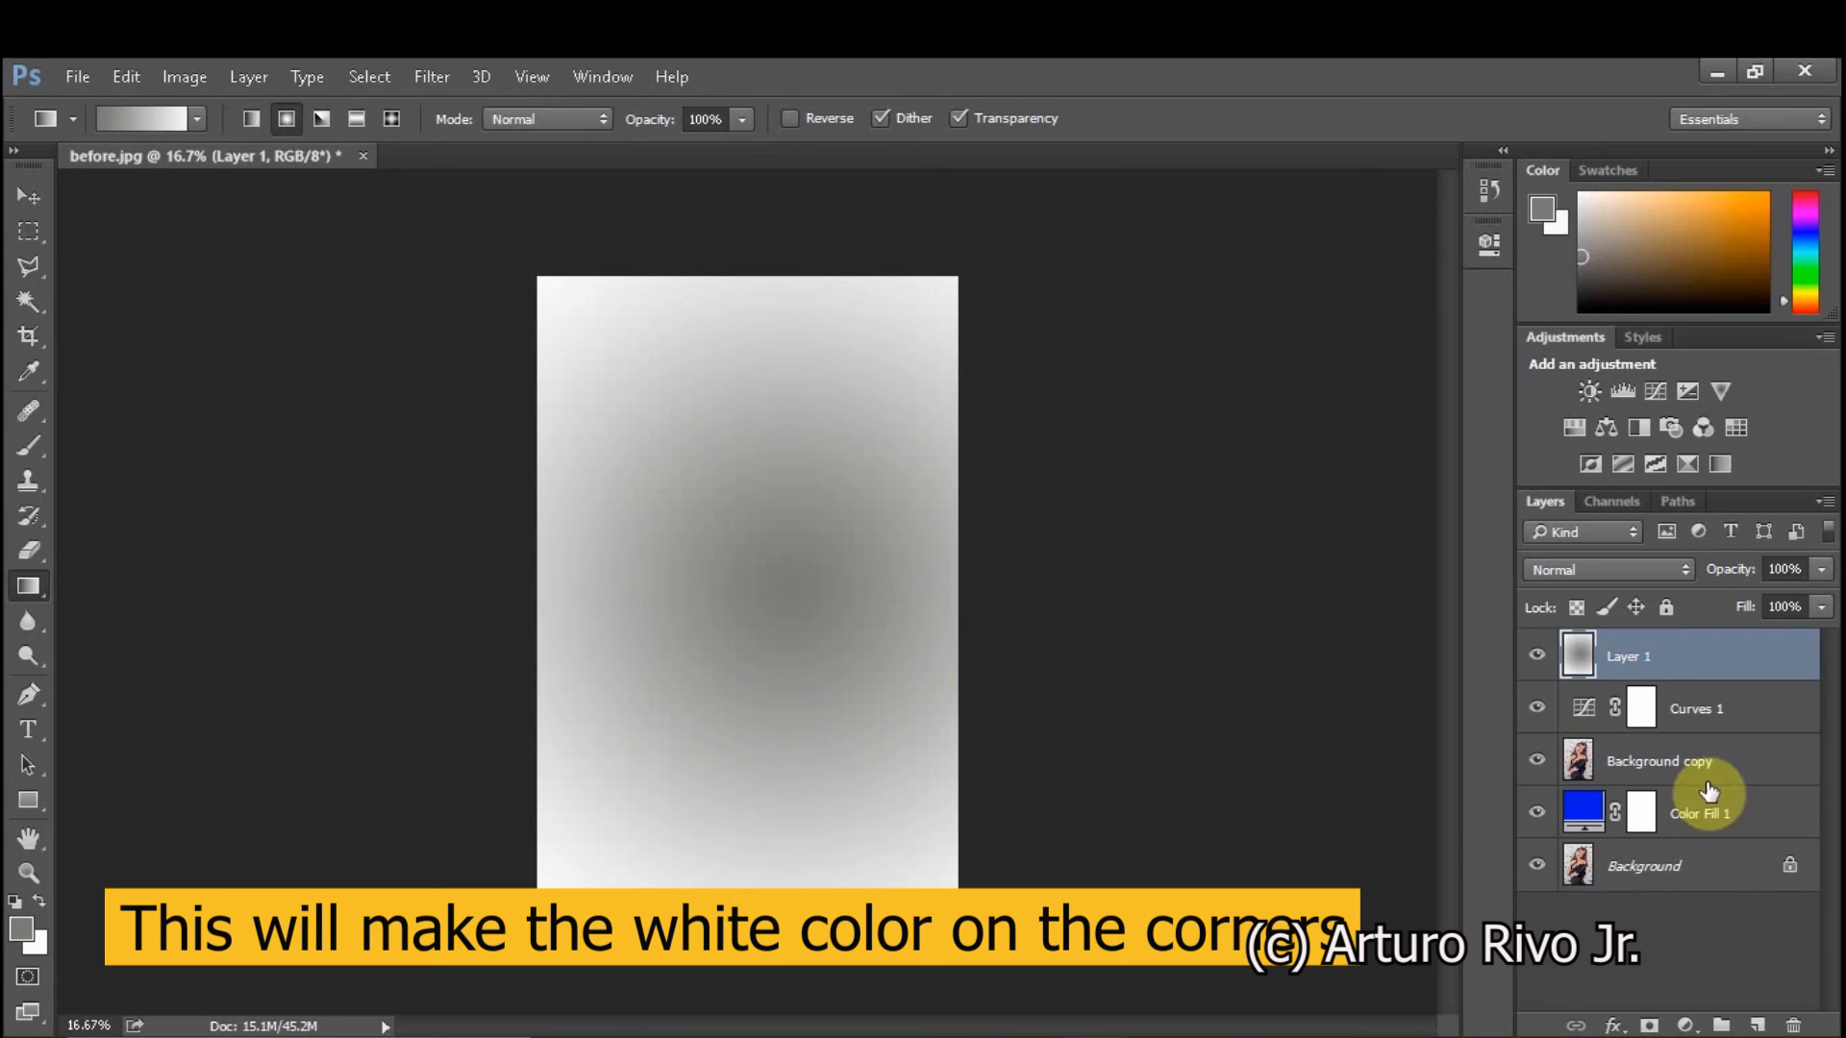
click(1681, 568)
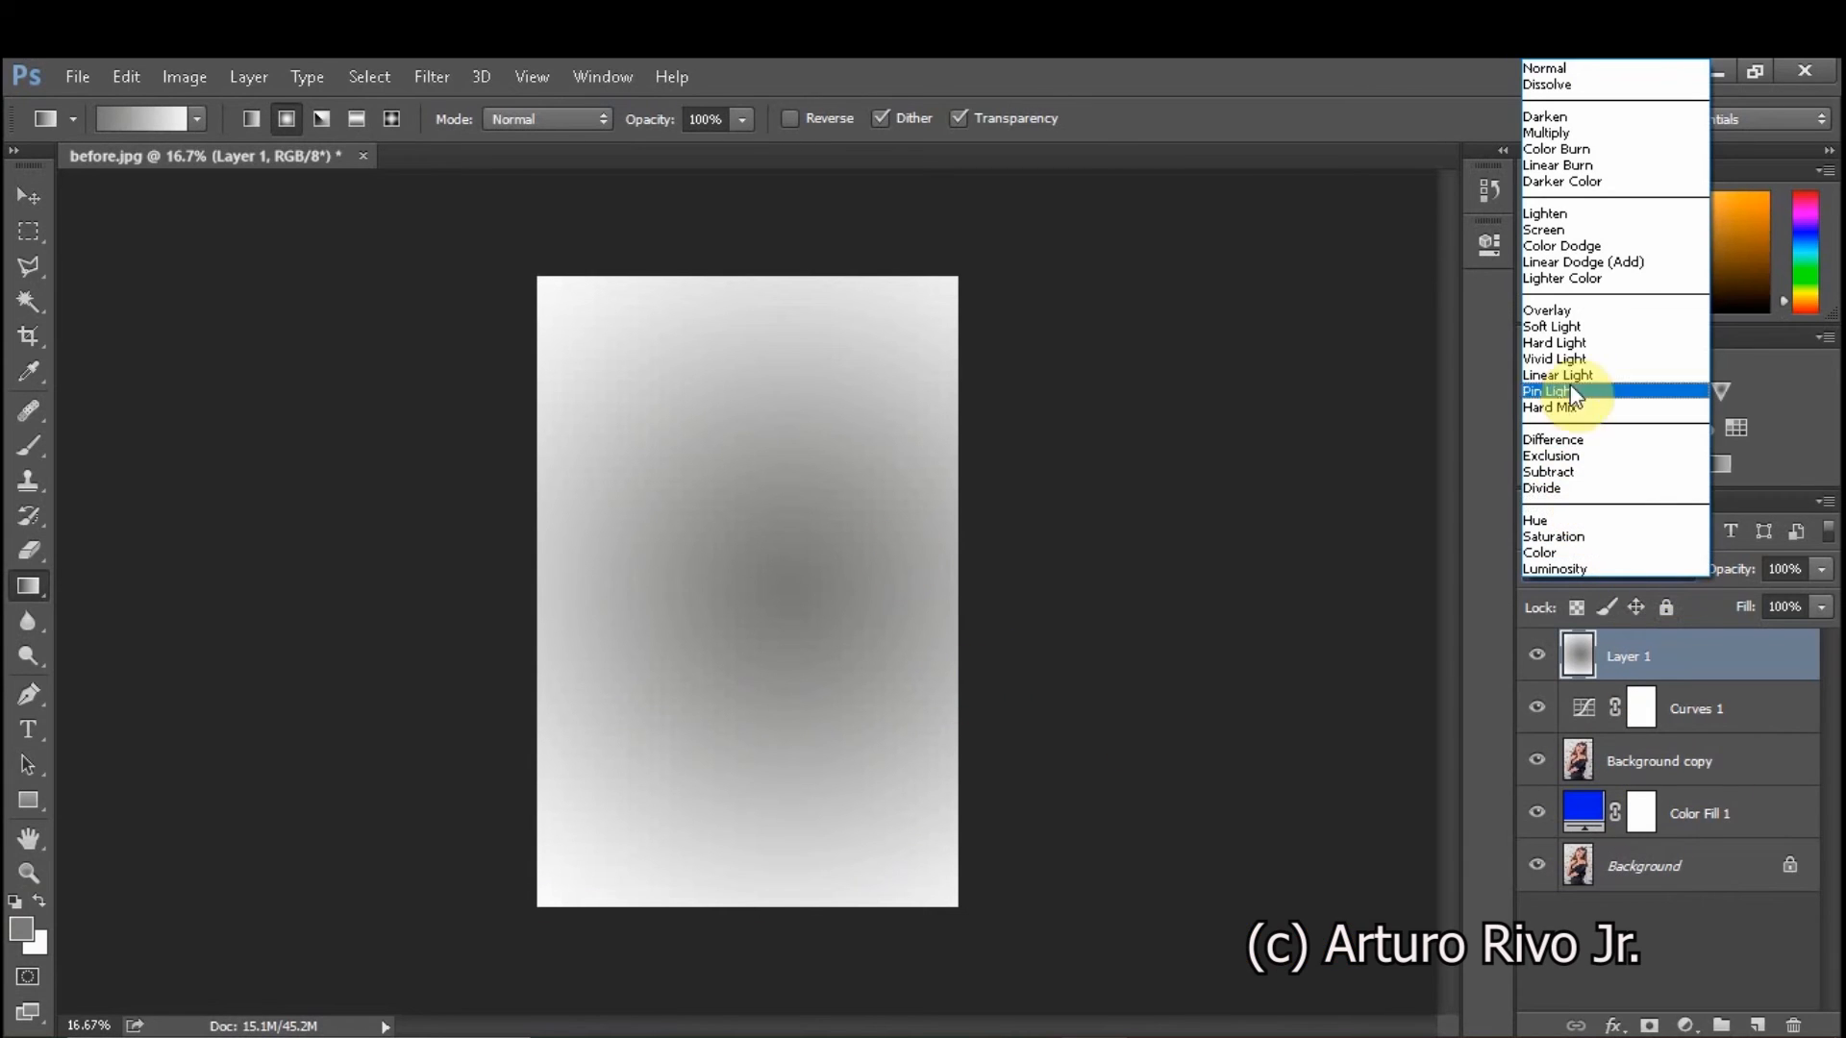
click(1577, 327)
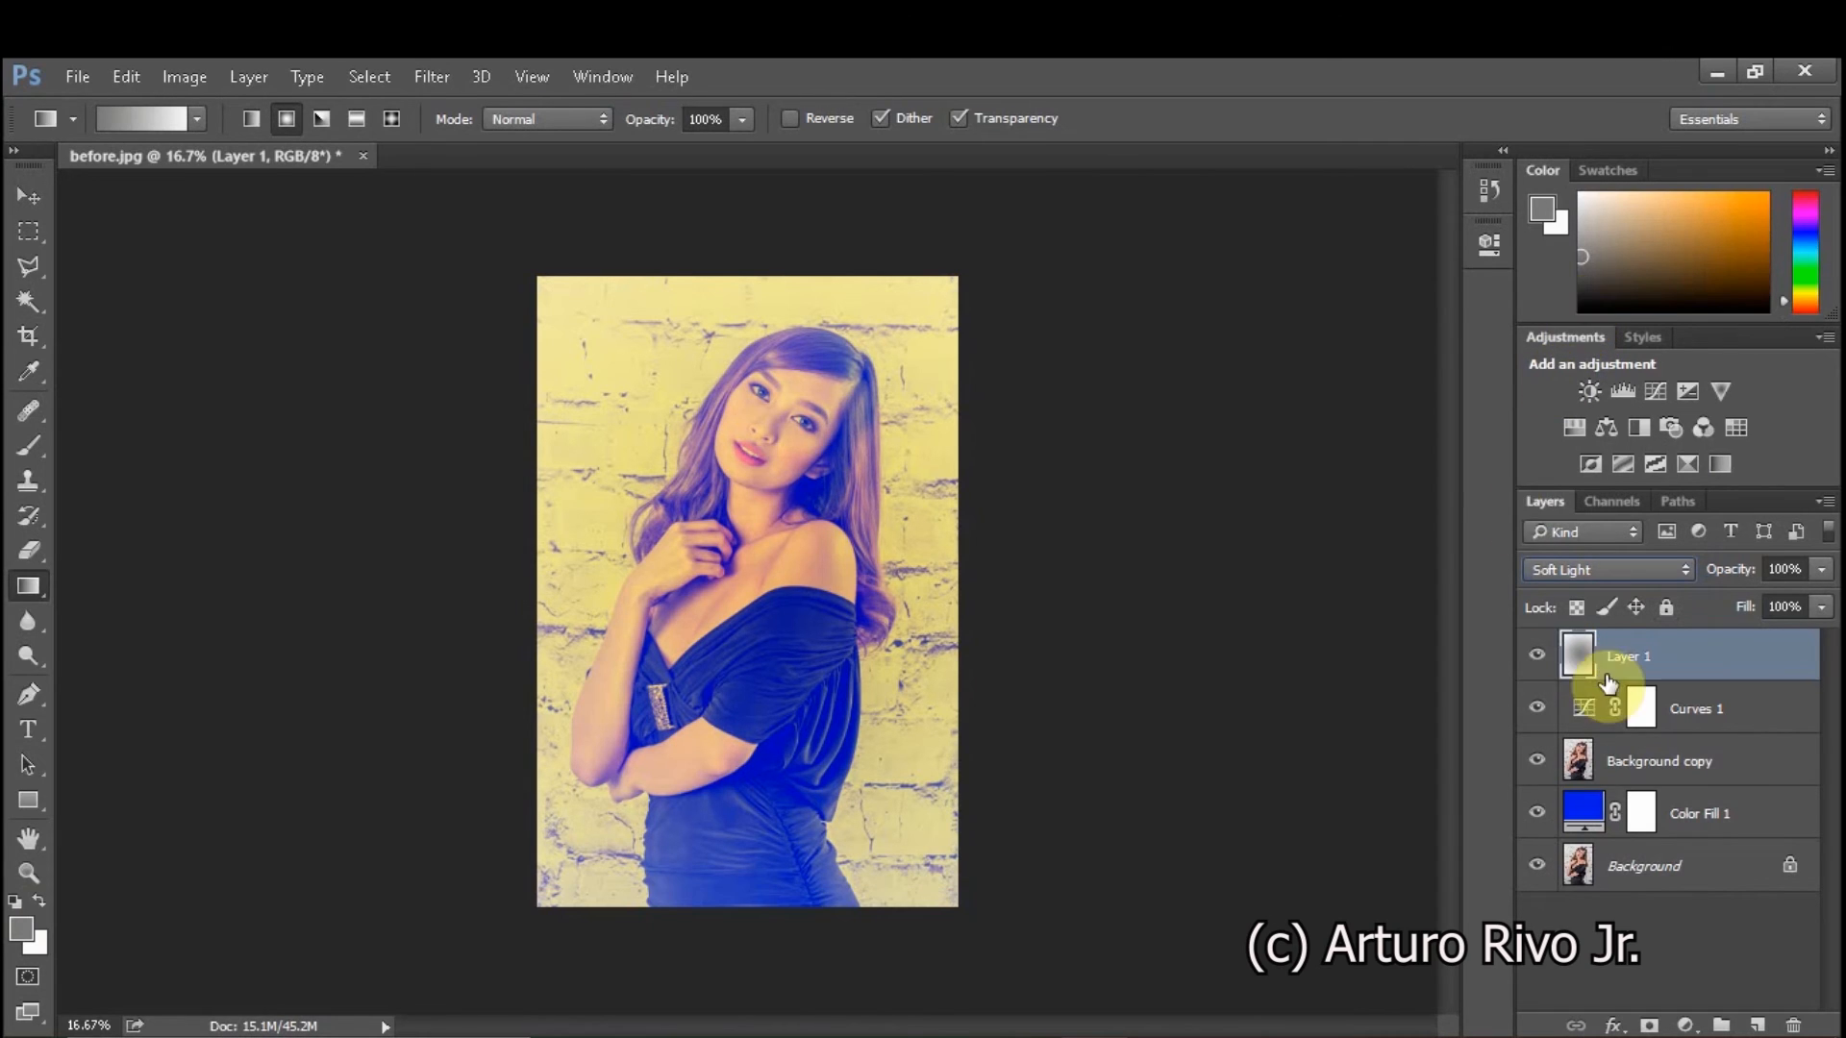
Lower the opacity of the Curves 1 adjustment layer to 64%.
click(1768, 708)
click(1820, 607)
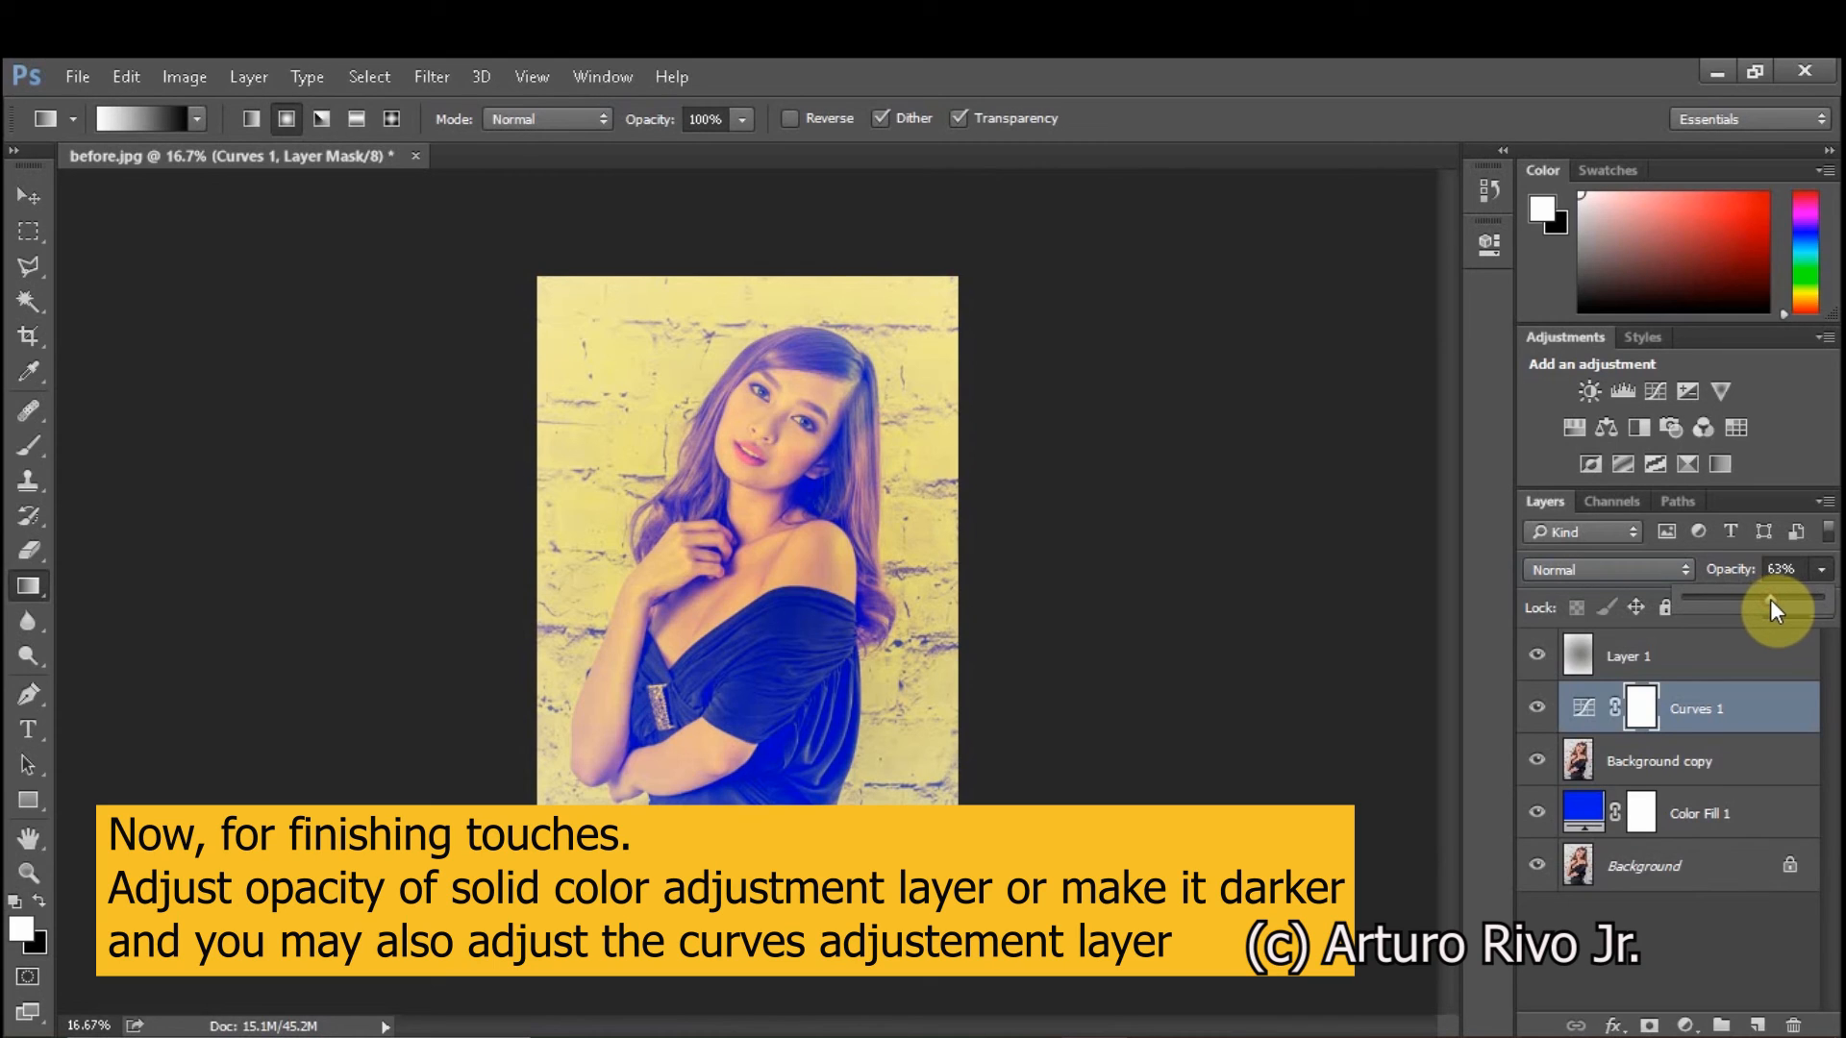
drag(1770, 600, 1772, 600)
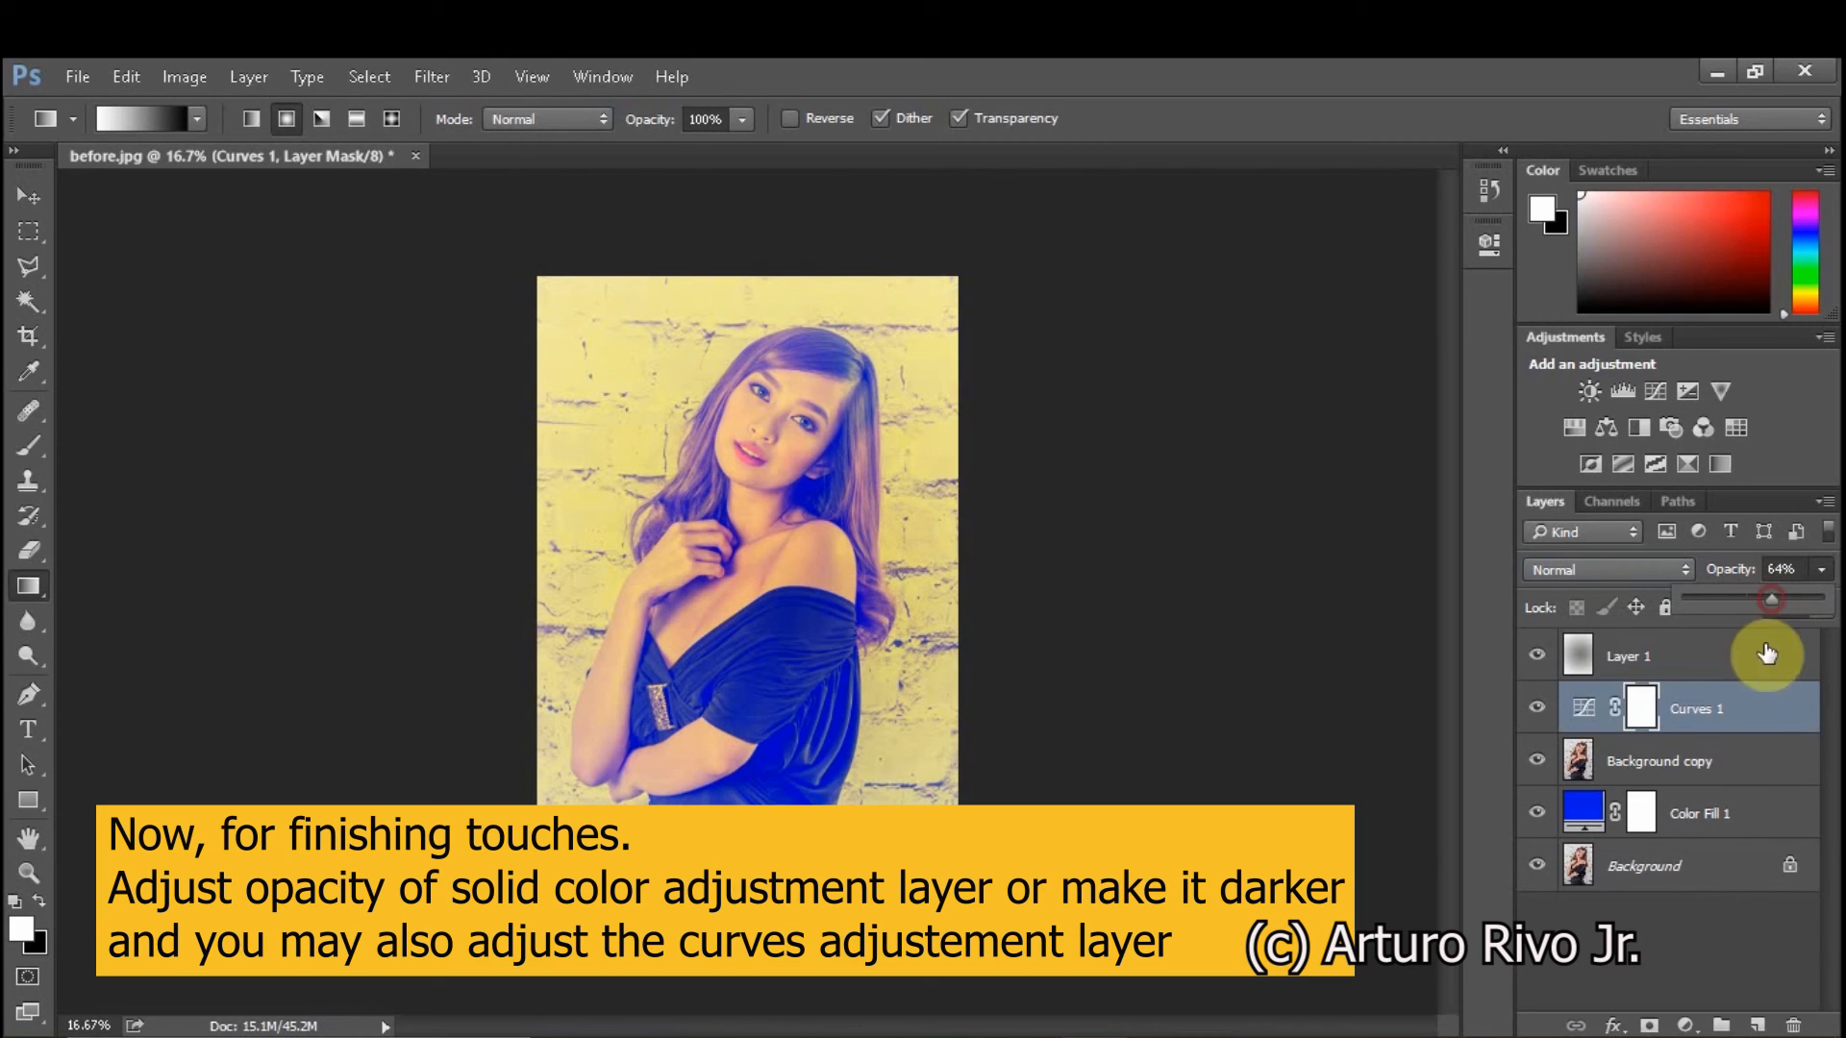
Lower the opacity of the blue Color Fill 1 layer to 49%.
click(1783, 817)
drag(1820, 571, 1758, 597)
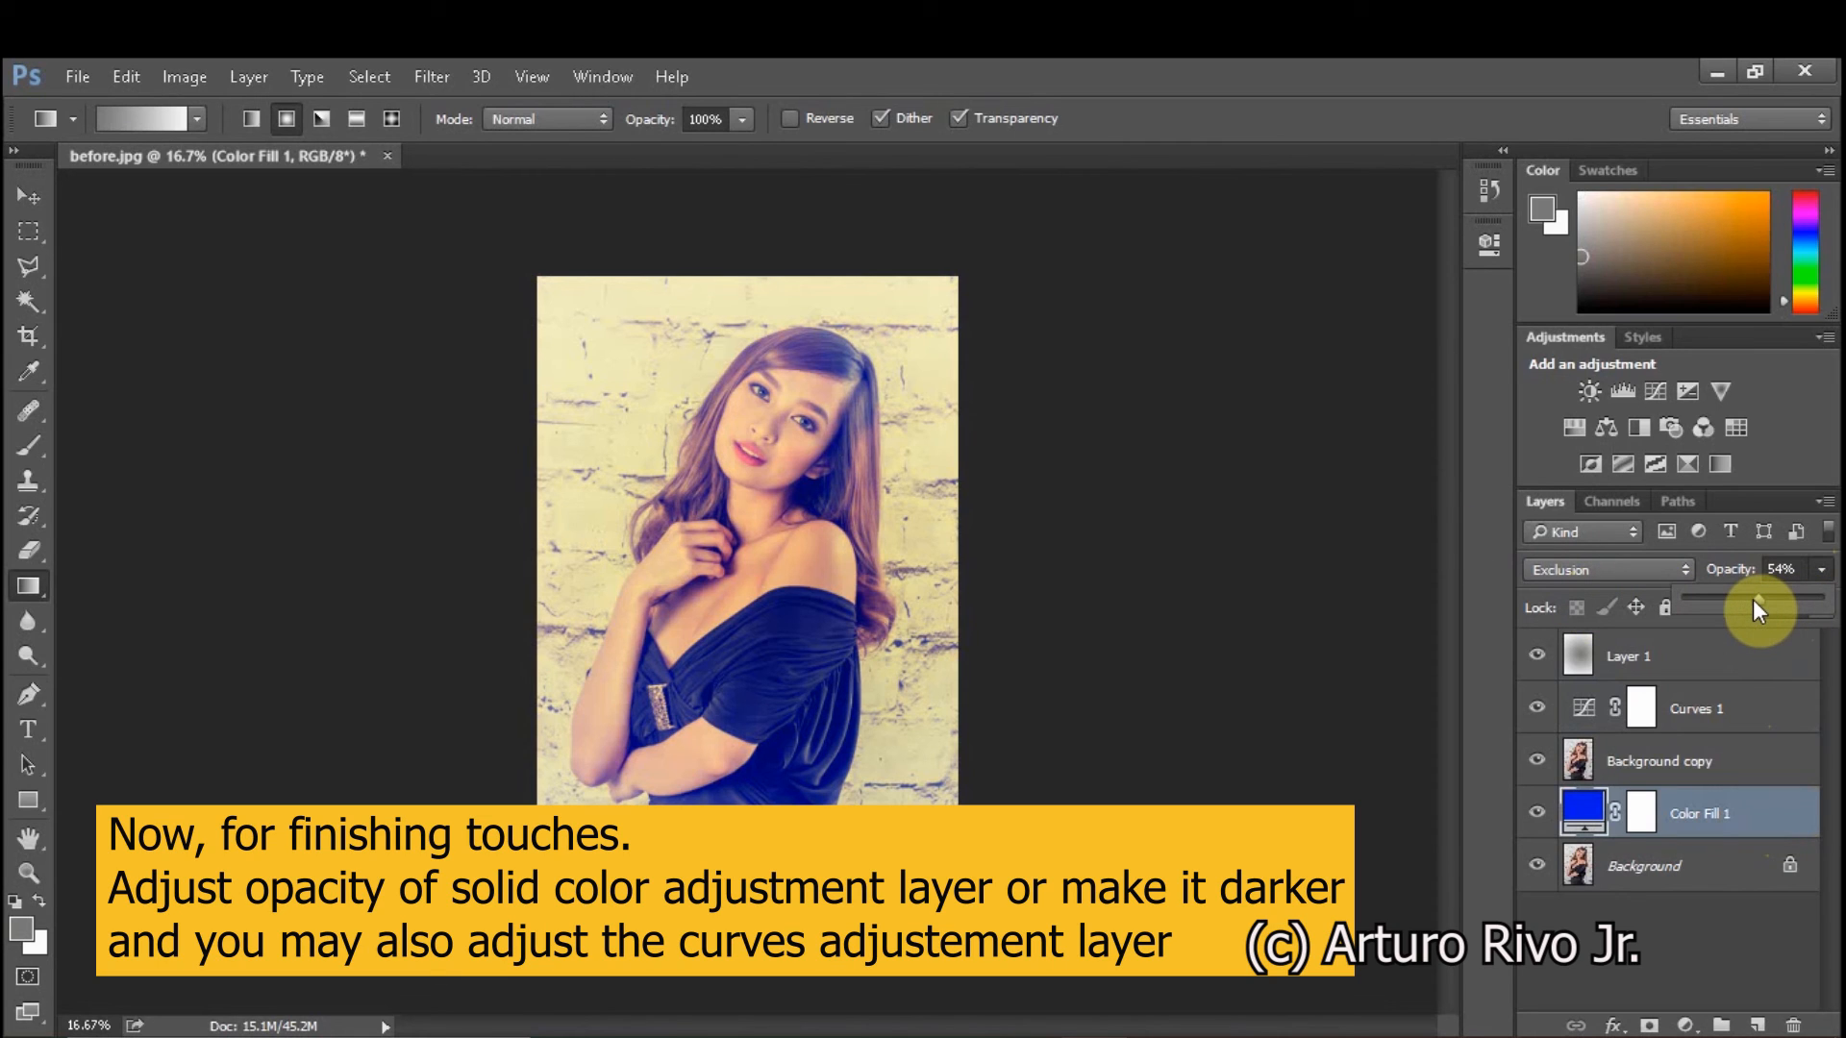
drag(1754, 601, 1708, 608)
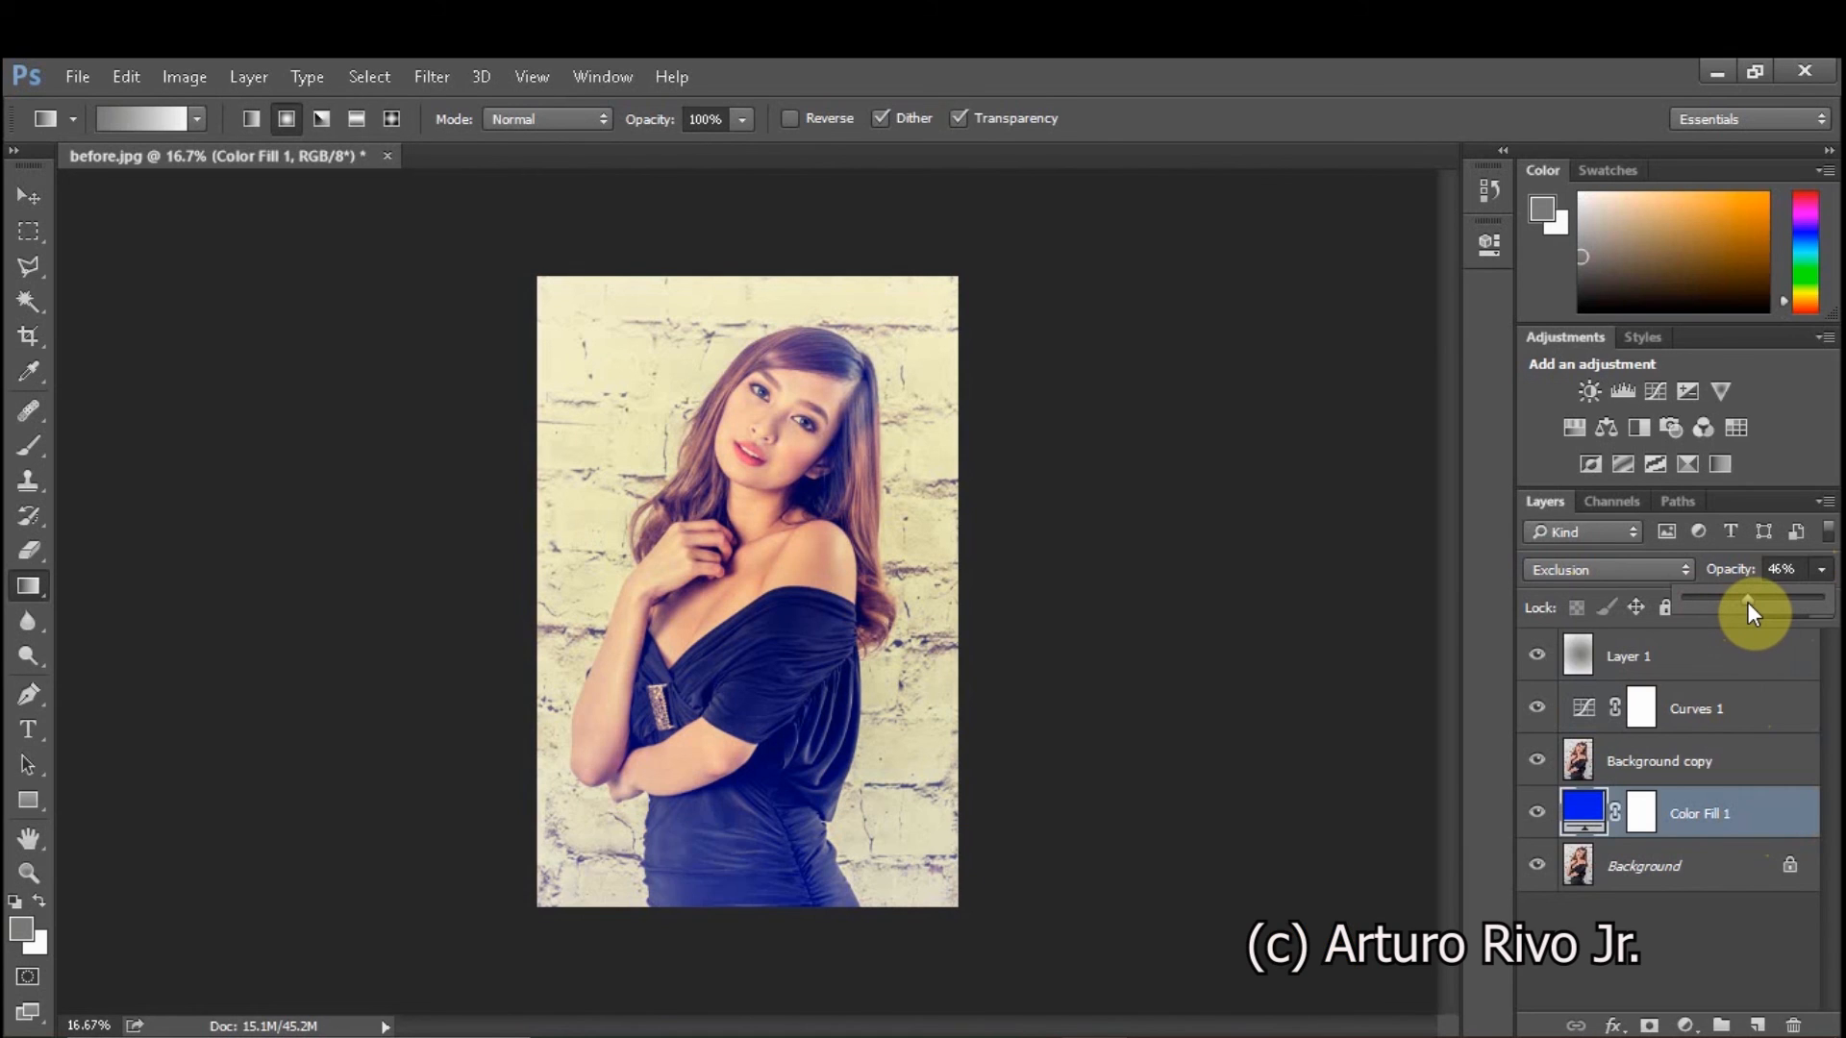
drag(1749, 602, 1752, 602)
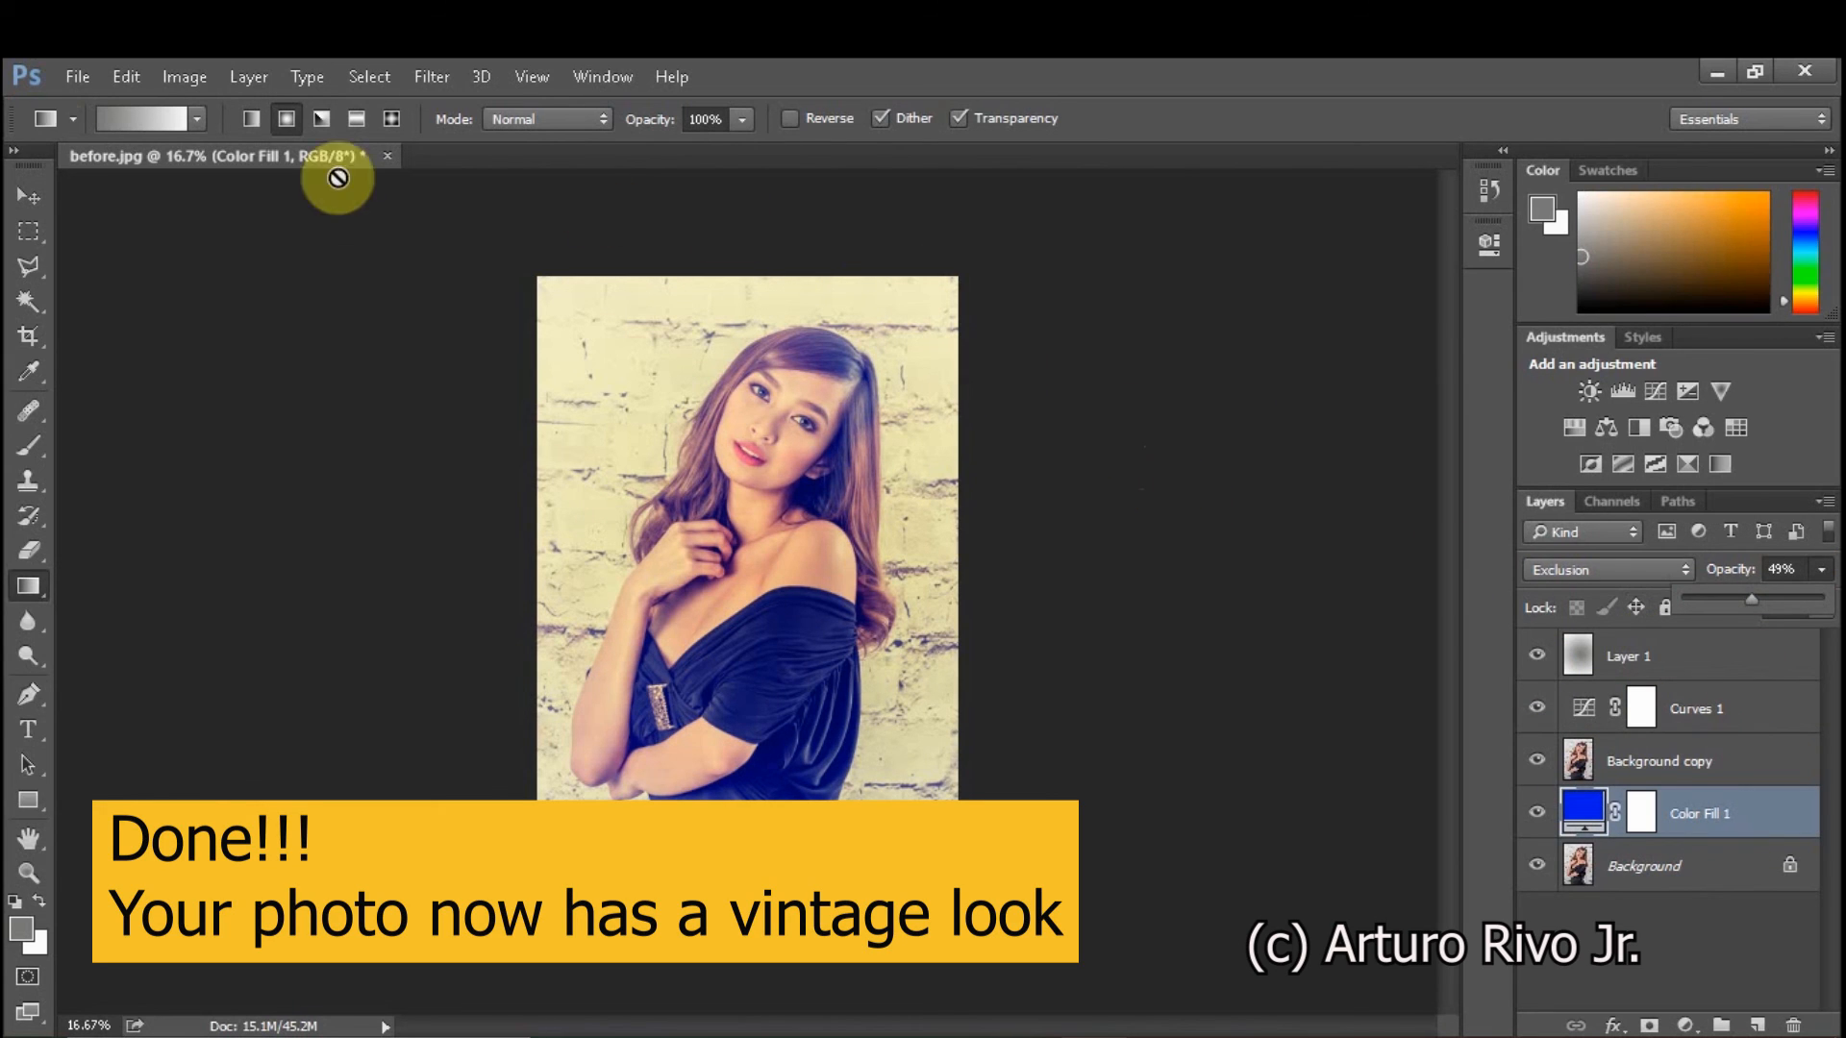
click(73, 89)
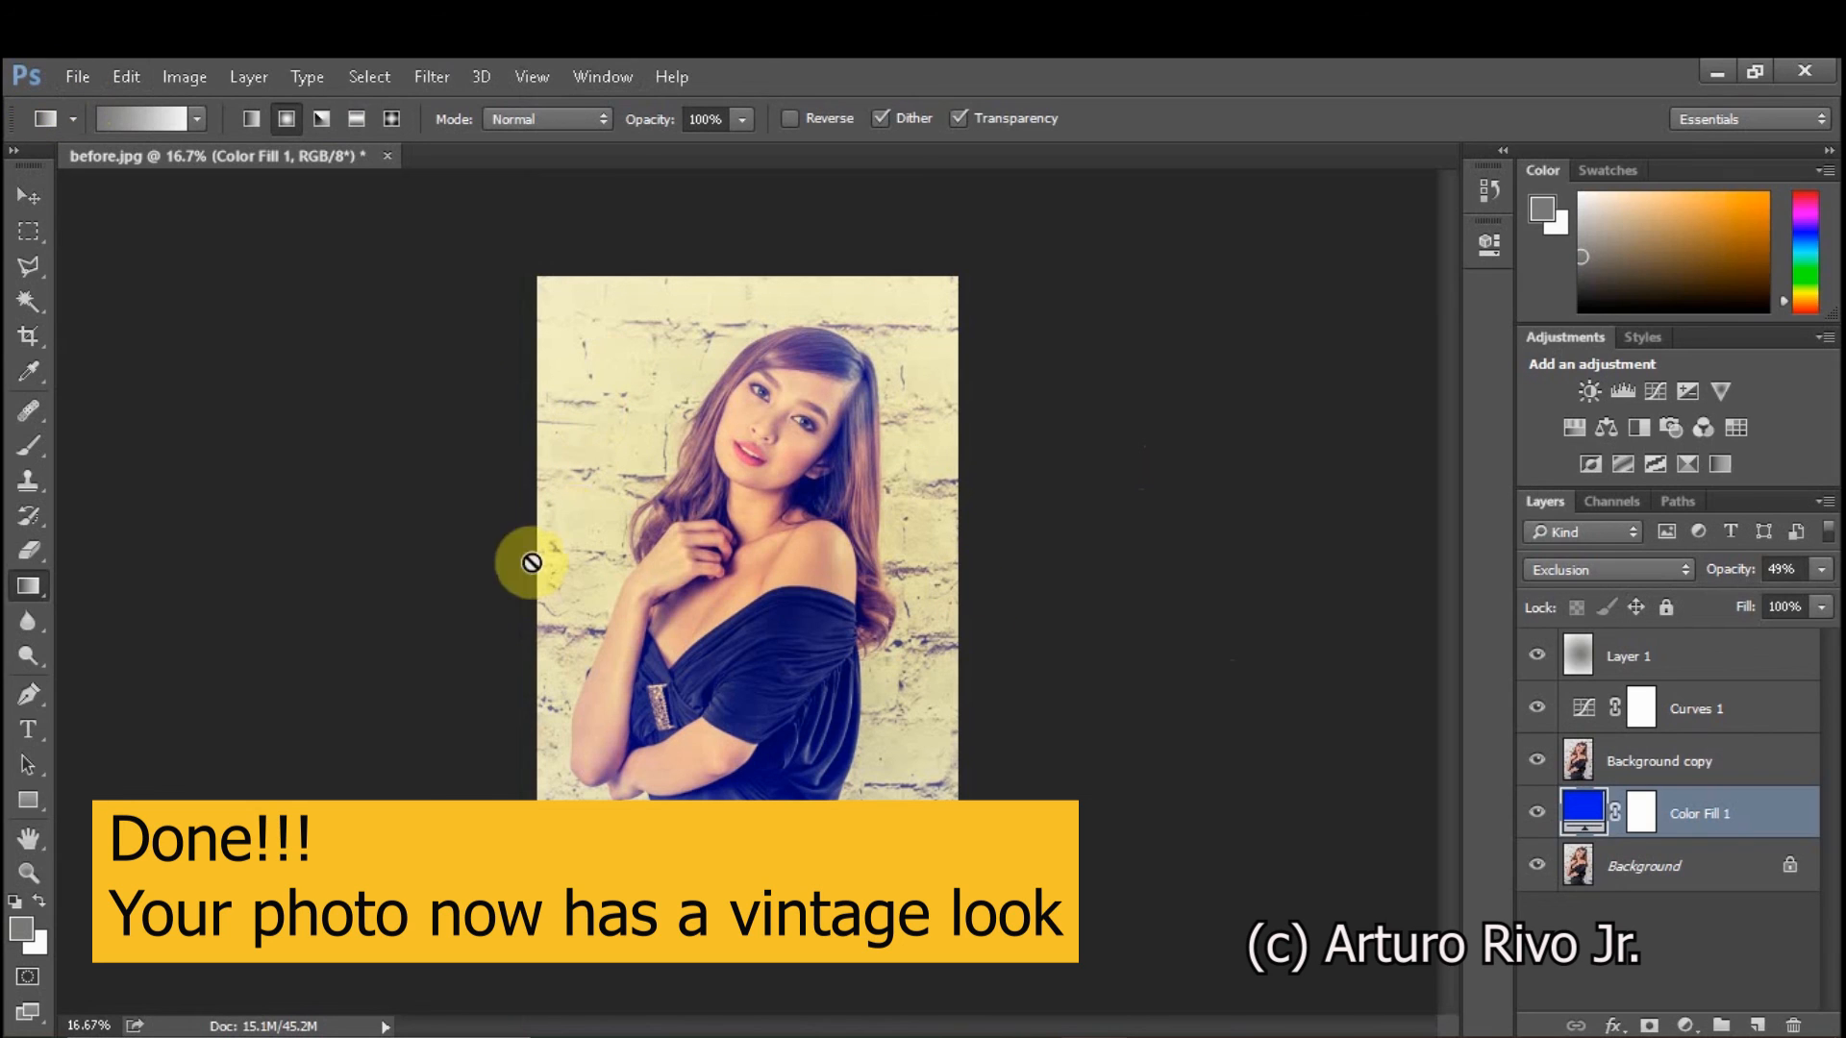